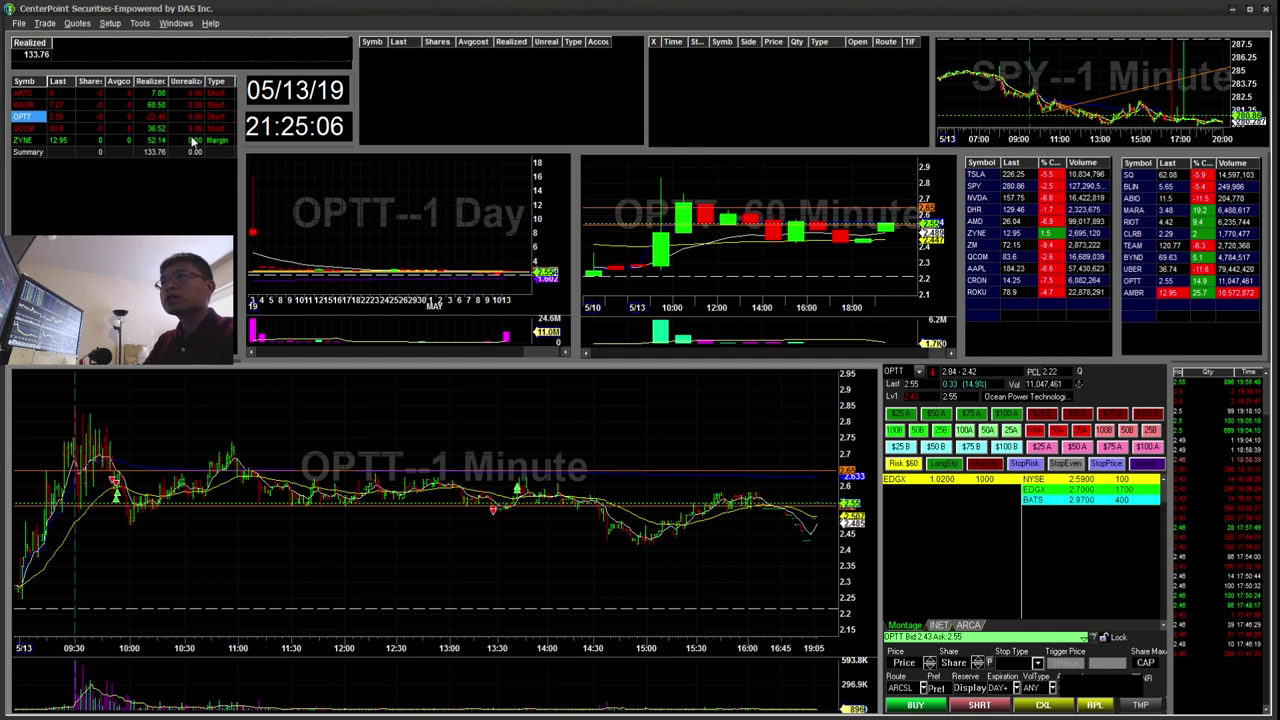
Step: Load AKTS on the 2-minute chart, zoom in around the 14:15 trade and mark a horizontal price level at about 8.80
{"action": "left_click", "coordinate": [55, 93]}
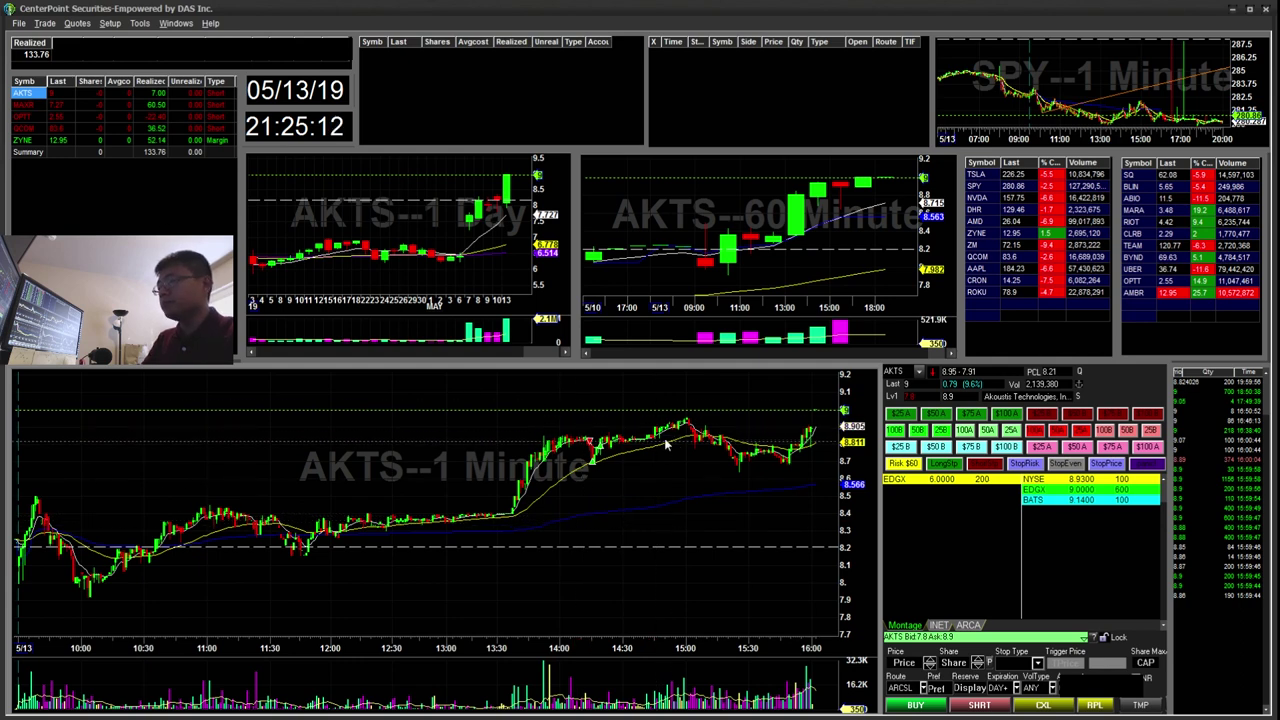
{"action": "key", "text": "F2"}
{"action": "scroll", "coordinate": [608, 430], "scroll_direction": "up", "scroll_amount": 2}
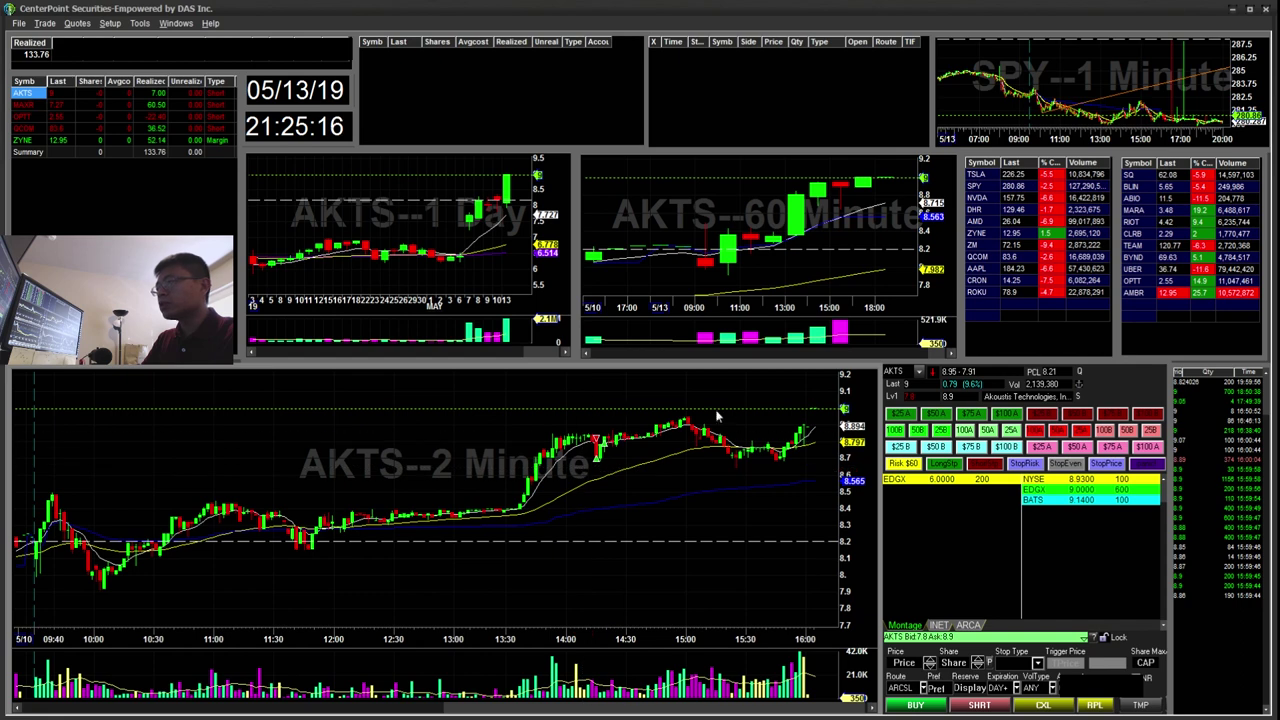
{"action": "left_click_drag", "start_coordinate": [728, 440], "coordinate": [515, 512]}
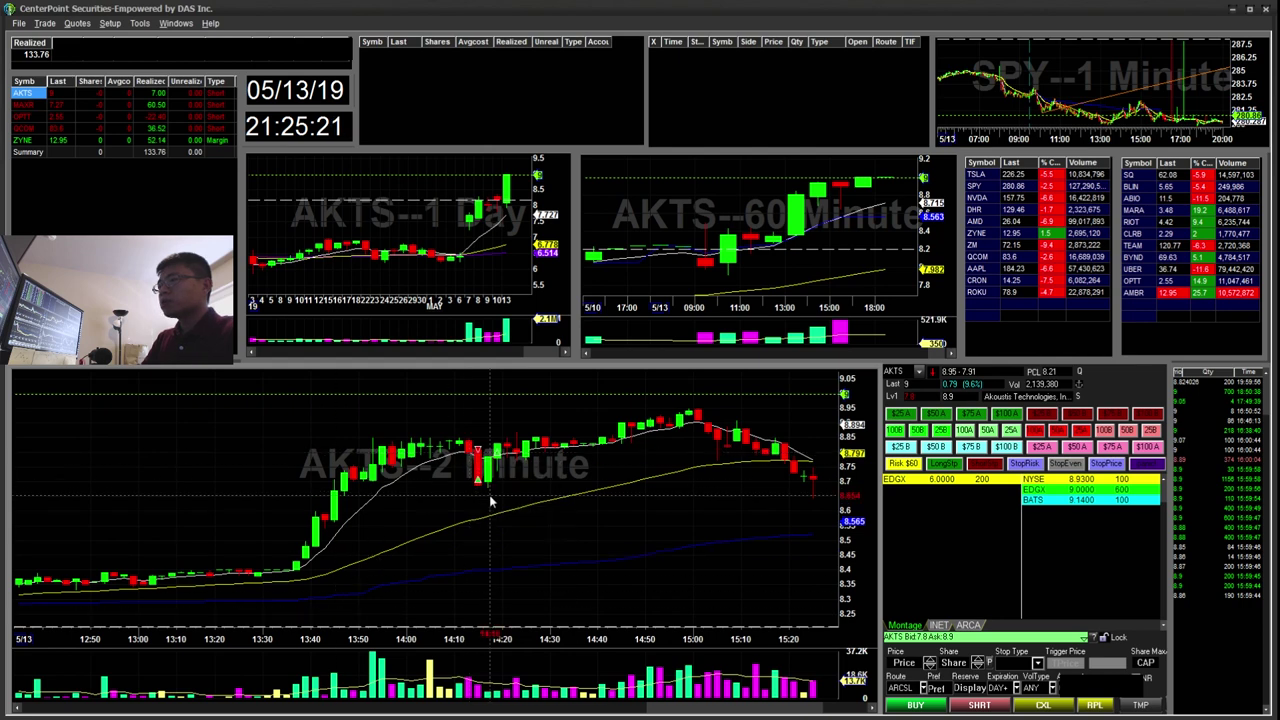
{"action": "mouse_move", "coordinate": [474, 456]}
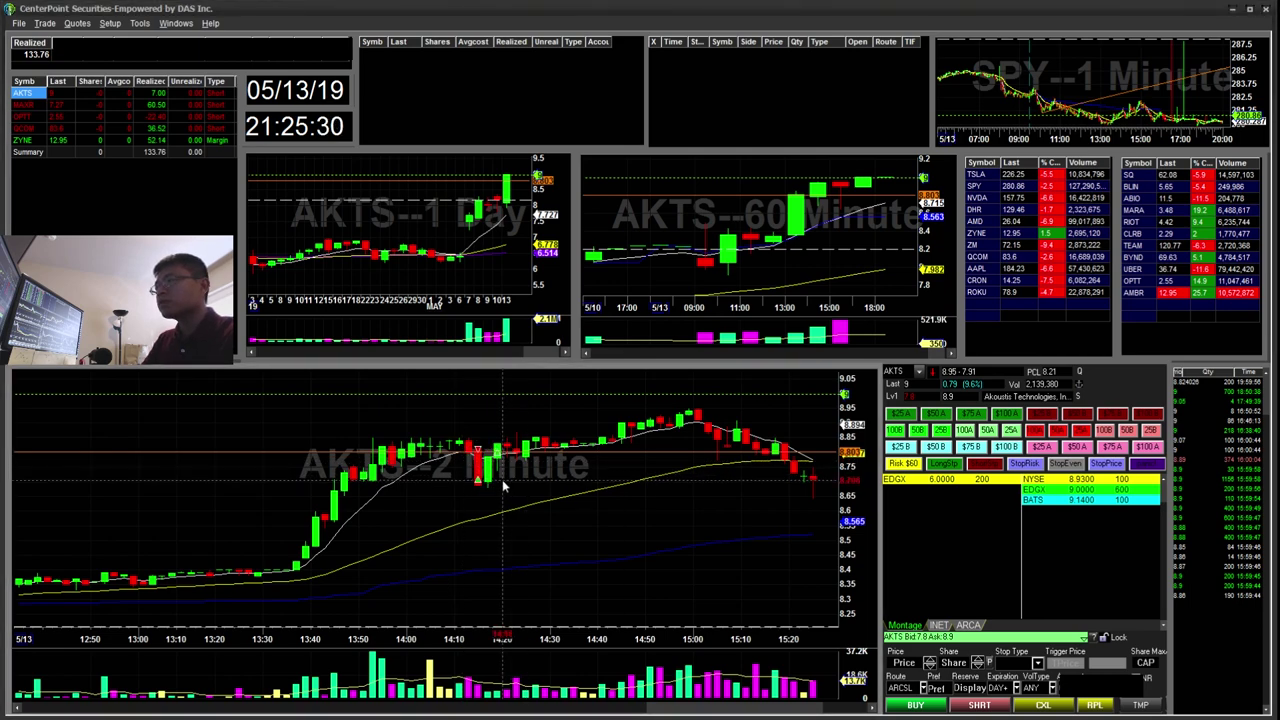
Step: Circle the AKTS trade markers on the 5-minute chart and the realized figures in the positions list
{"action": "key", "text": "F5"}
{"action": "scroll", "coordinate": [494, 480], "scroll_direction": "up", "scroll_amount": 5}
{"action": "key", "text": "ctrl+shift+3"}
{"action": "left_click_drag", "start_coordinate": [592, 455], "coordinate": [592, 455]}
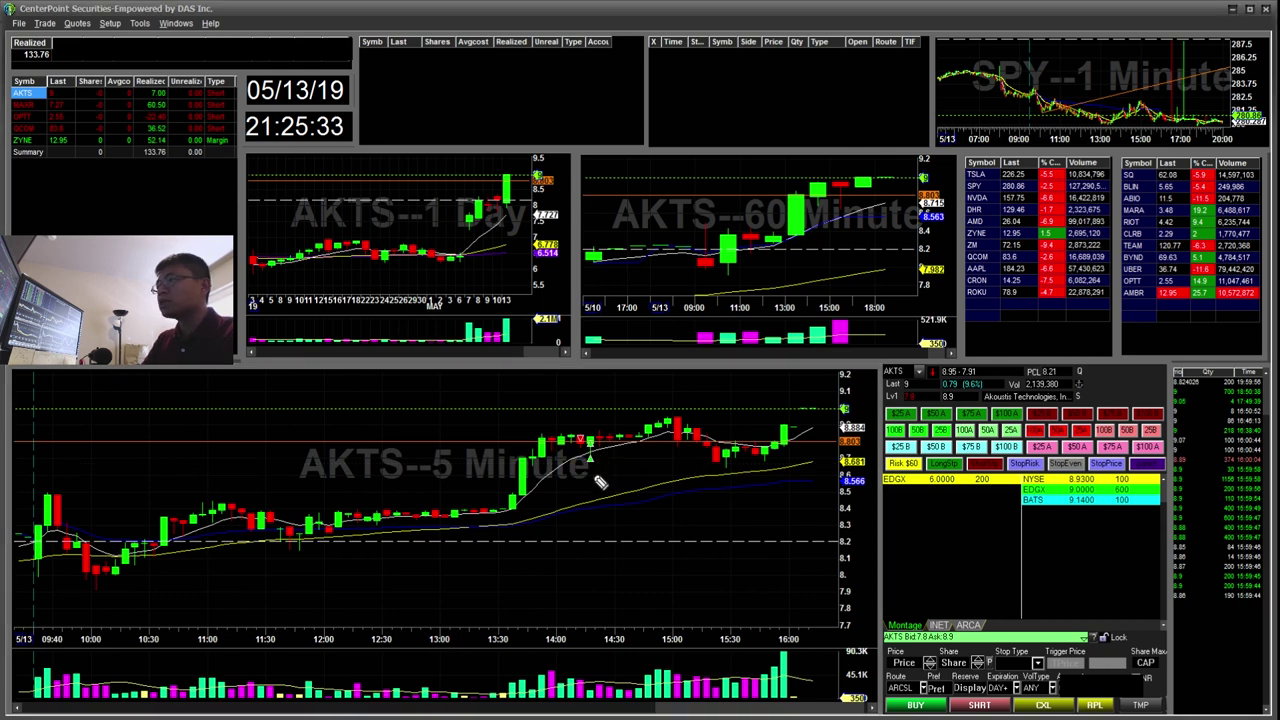
{"action": "mouse_move", "coordinate": [602, 440]}
{"action": "left_mouse_down"}
{"action": "mouse_move", "coordinate": [586, 467]}
{"action": "mouse_move", "coordinate": [607, 445]}
{"action": "left_mouse_up"}
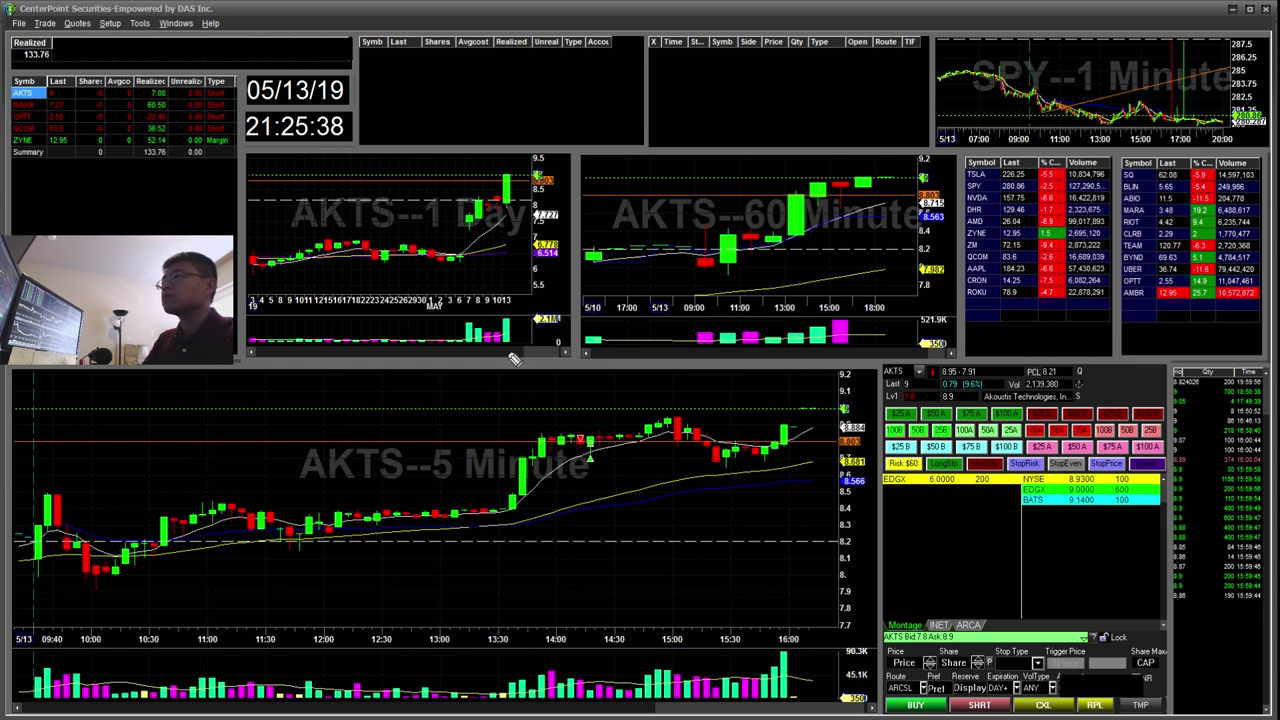
{"action": "mouse_move", "coordinate": [178, 111]}
{"action": "left_mouse_down"}
{"action": "mouse_move", "coordinate": [200, 90]}
{"action": "mouse_move", "coordinate": [145, 112]}
{"action": "left_mouse_up"}
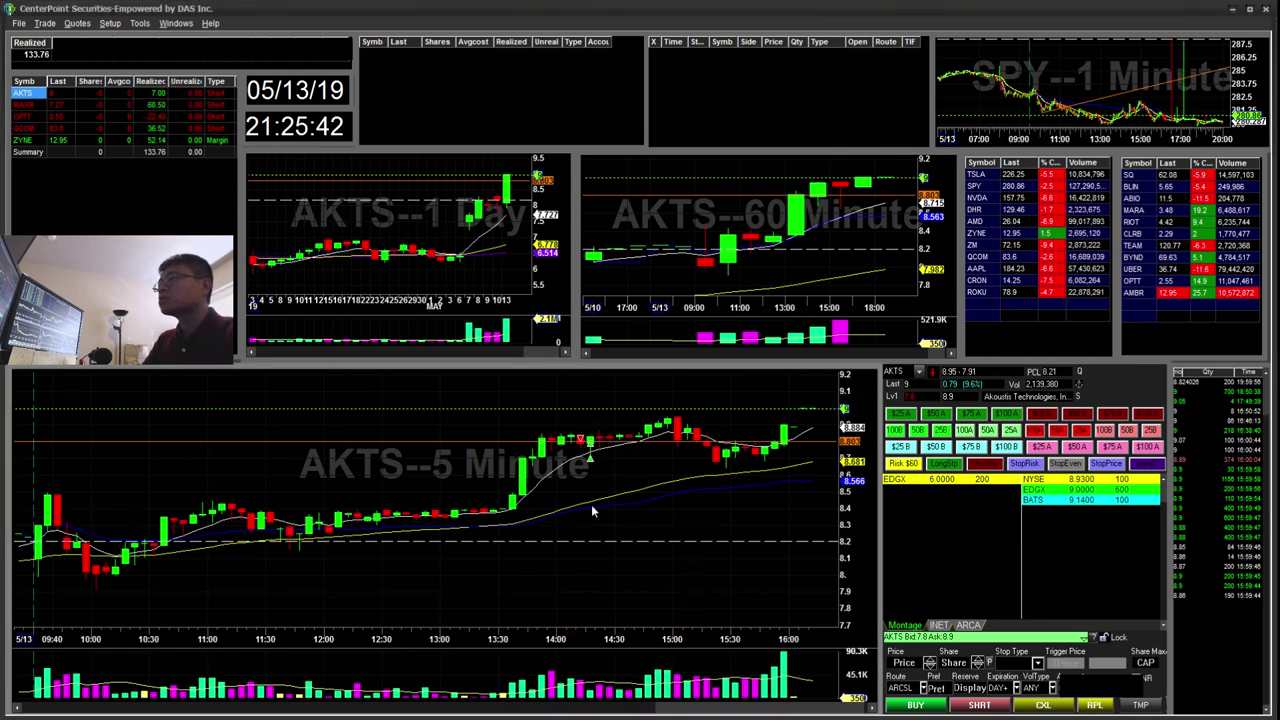
Step: Trace the AKTS pullback at the trade markers on the 1-minute chart with the yellow pen, and clear the marks
{"action": "key", "text": "F1"}
{"action": "scroll", "coordinate": [549, 474], "scroll_direction": "down", "scroll_amount": 3}
{"action": "left_click_drag", "start_coordinate": [357, 456], "coordinate": [370, 497]}
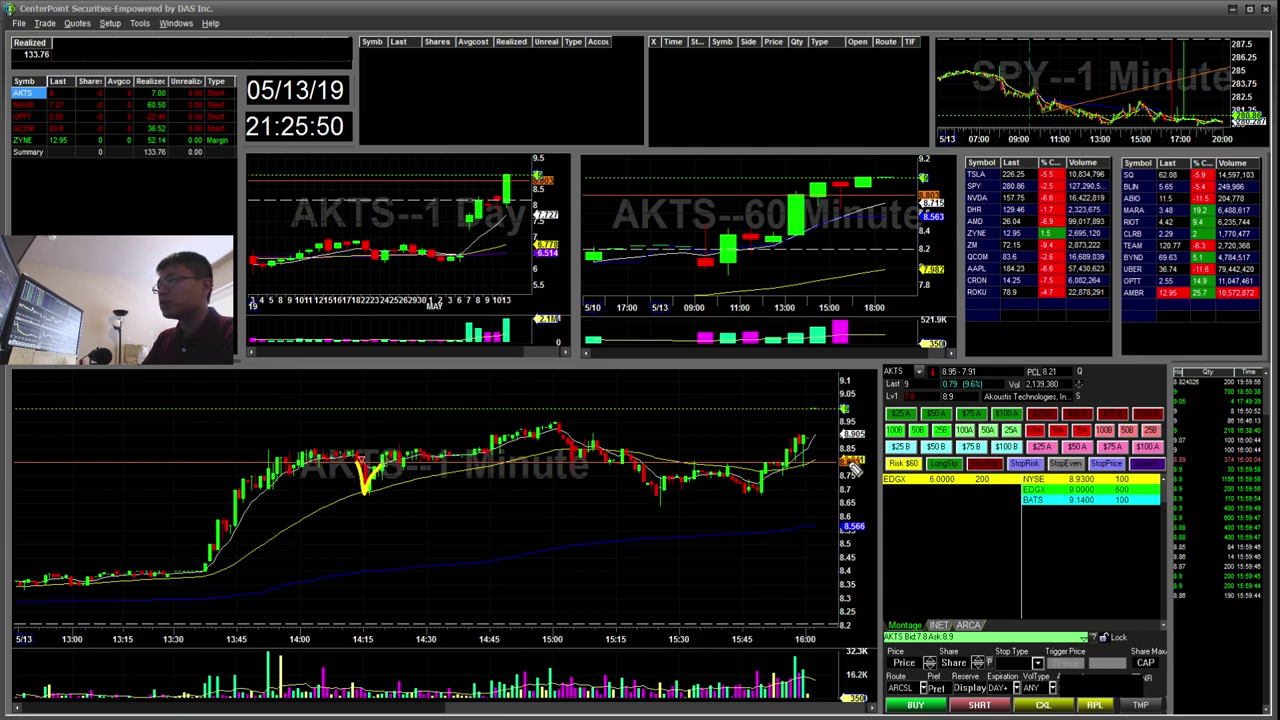
{"action": "left_click_drag", "start_coordinate": [305, 459], "coordinate": [367, 461]}
{"action": "key", "text": "ctrl+z"}
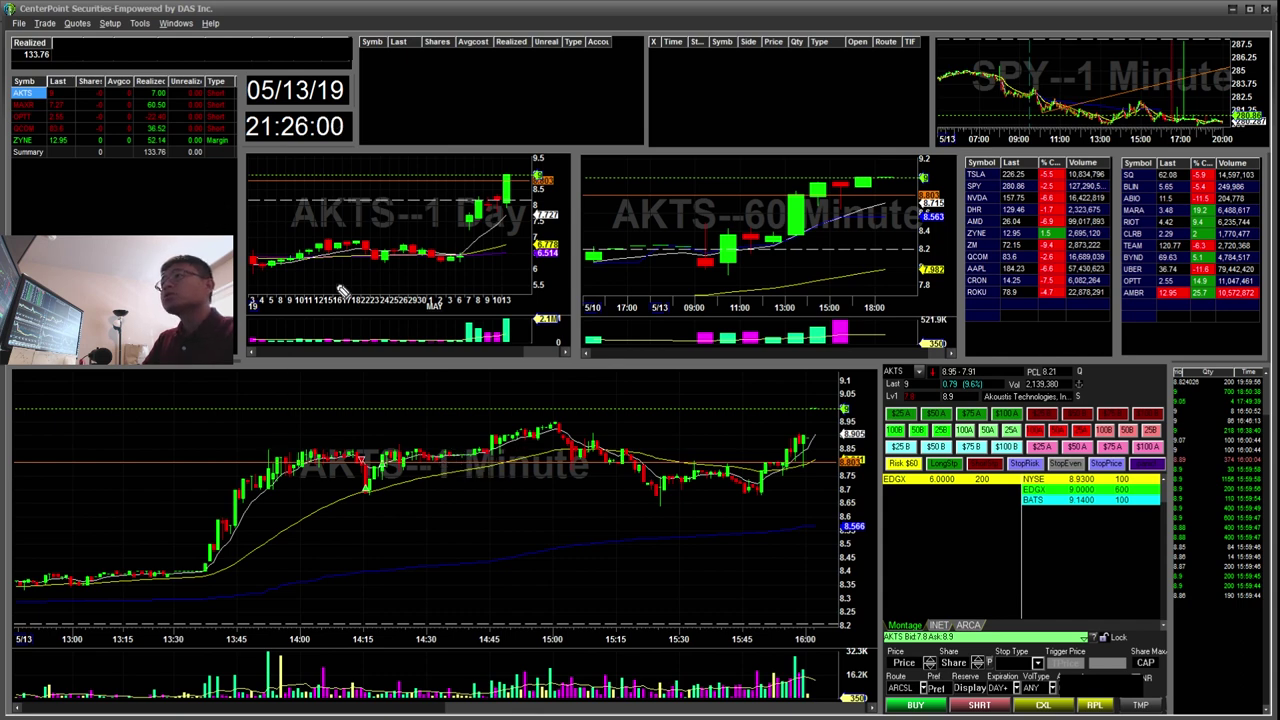
Step: Load MAXR, zoom the 1-minute chart to about 11:45–14:30, trace the arcs leading into the short entry and clear the drawing
{"action": "left_click", "coordinate": [38, 105]}
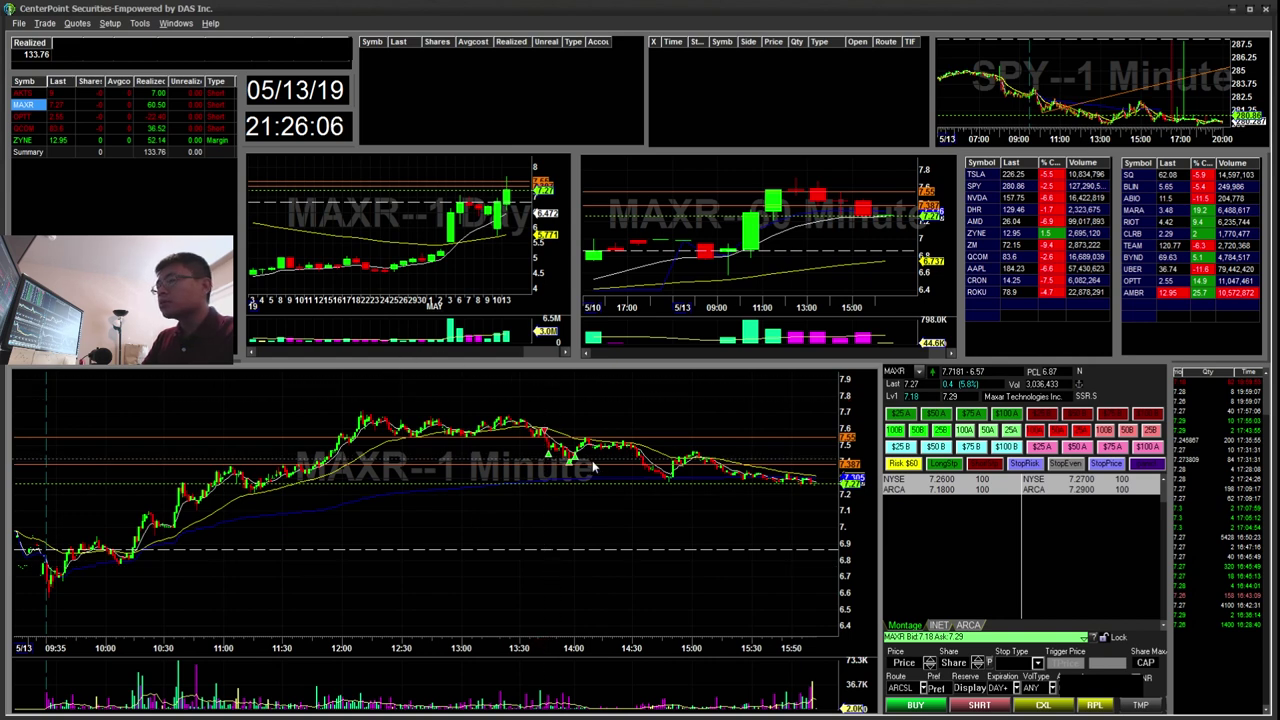
{"action": "left_click_drag", "start_coordinate": [312, 401], "coordinate": [540, 565]}
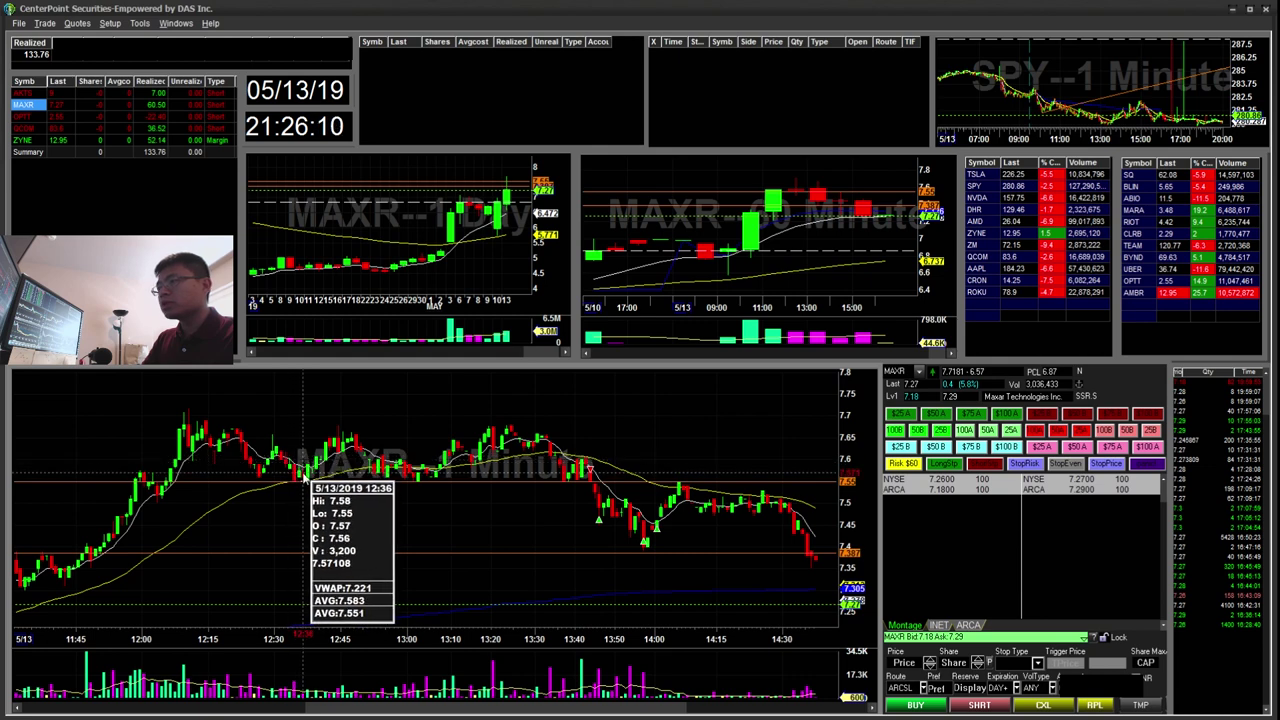
{"action": "mouse_move", "coordinate": [411, 483]}
{"action": "left_mouse_down"}
{"action": "mouse_move", "coordinate": [448, 447]}
{"action": "mouse_move", "coordinate": [533, 446]}
{"action": "mouse_move", "coordinate": [600, 476]}
{"action": "left_mouse_up"}
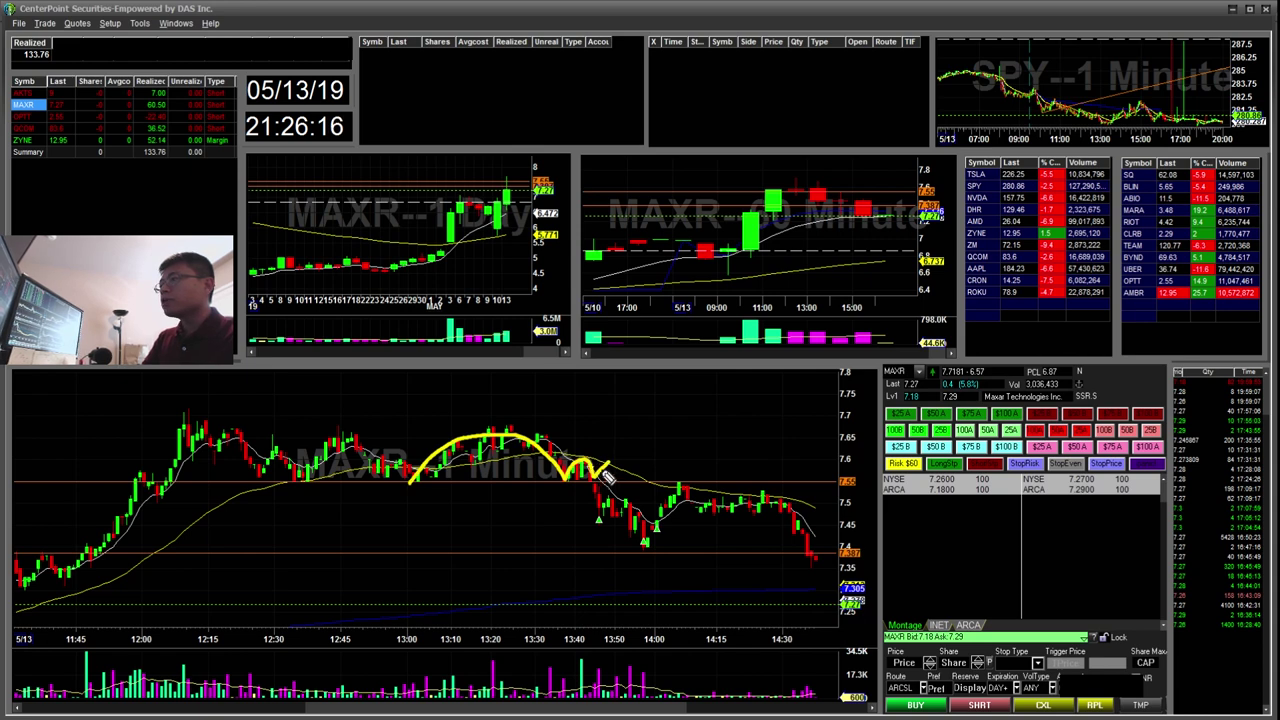
{"action": "key", "text": "Escape"}
{"action": "left_click_drag", "start_coordinate": [586, 474], "coordinate": [600, 468]}
{"action": "key", "text": "Escape"}
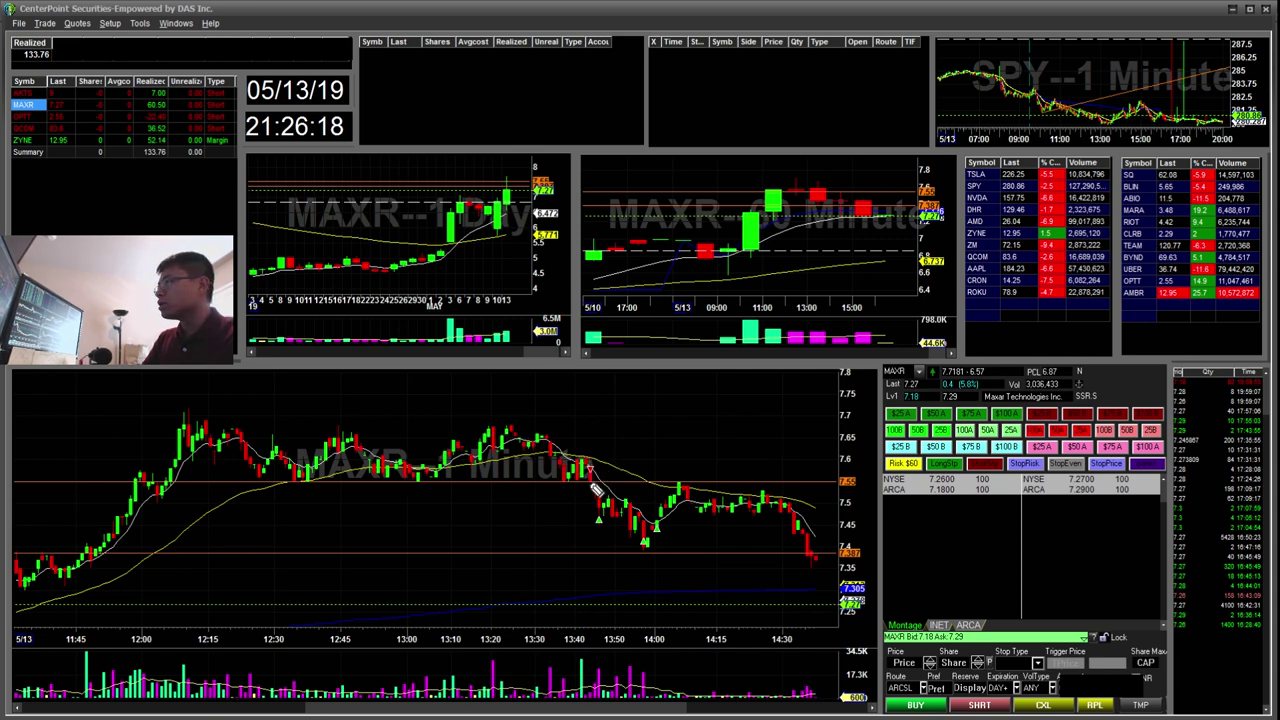
Step: Circle the SSR flag in the MAXR quote and the short entry marker near 13:40, and clear the marks
{"action": "mouse_move", "coordinate": [1122, 396]}
{"action": "left_mouse_down"}
{"action": "mouse_move", "coordinate": [1040, 402]}
{"action": "mouse_move", "coordinate": [1106, 388]}
{"action": "left_mouse_up"}
{"action": "key", "text": "e"}
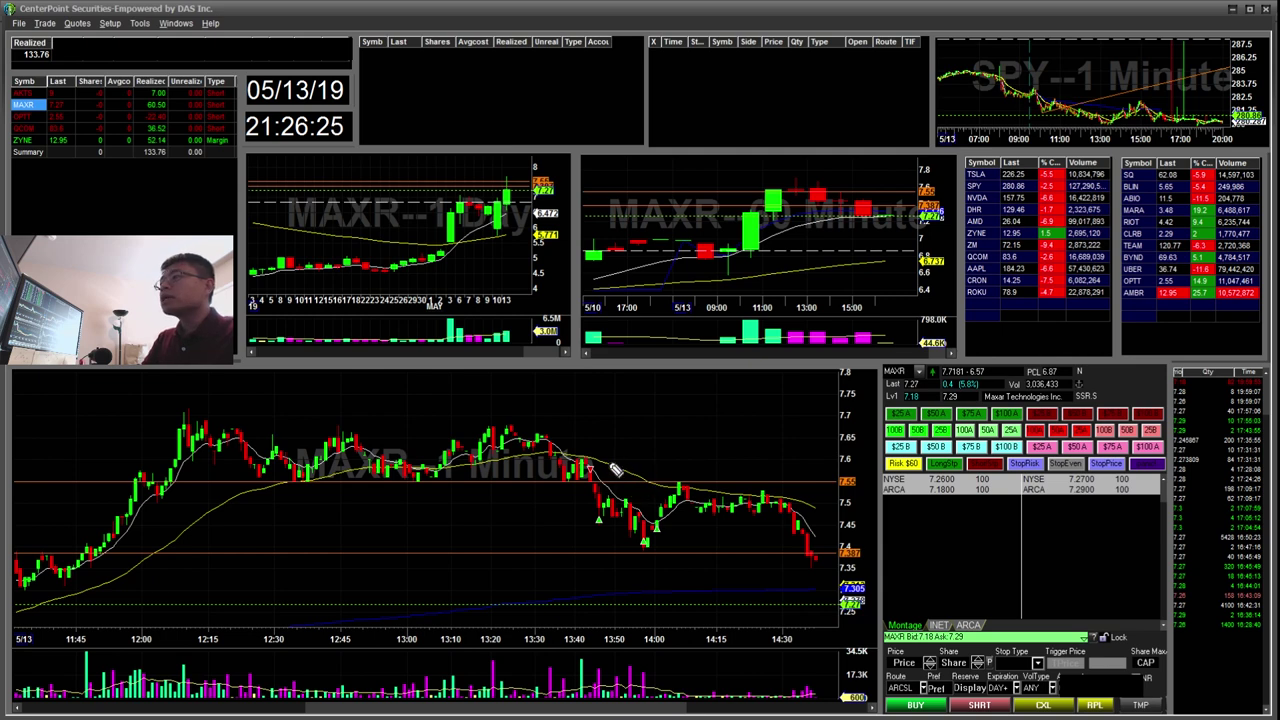
{"action": "left_click_drag", "start_coordinate": [599, 458], "coordinate": [580, 462]}
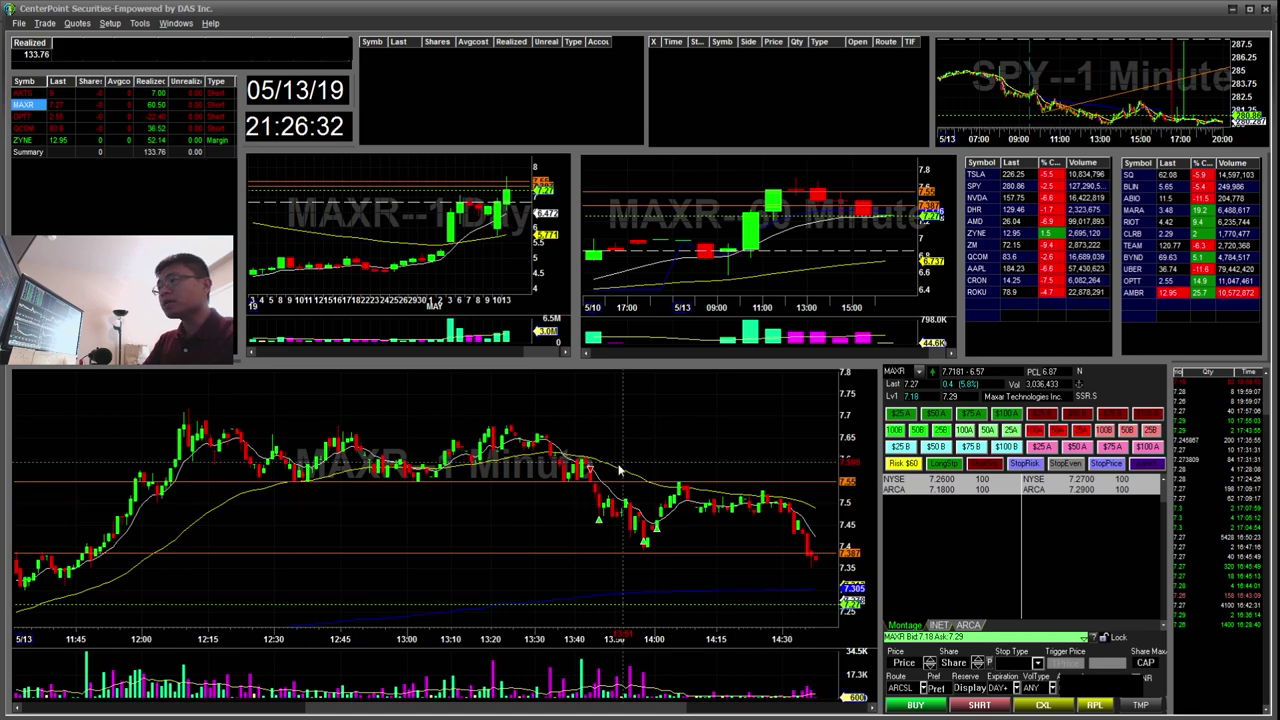
{"action": "key", "text": "Escape"}
Step: Review the MAXR trades on the 15-minute and 60-minute charts, and inspect the data of the 14:00 candle
{"action": "key", "text": "F5"}
{"action": "key", "text": "1"}
{"action": "key", "text": "5"}
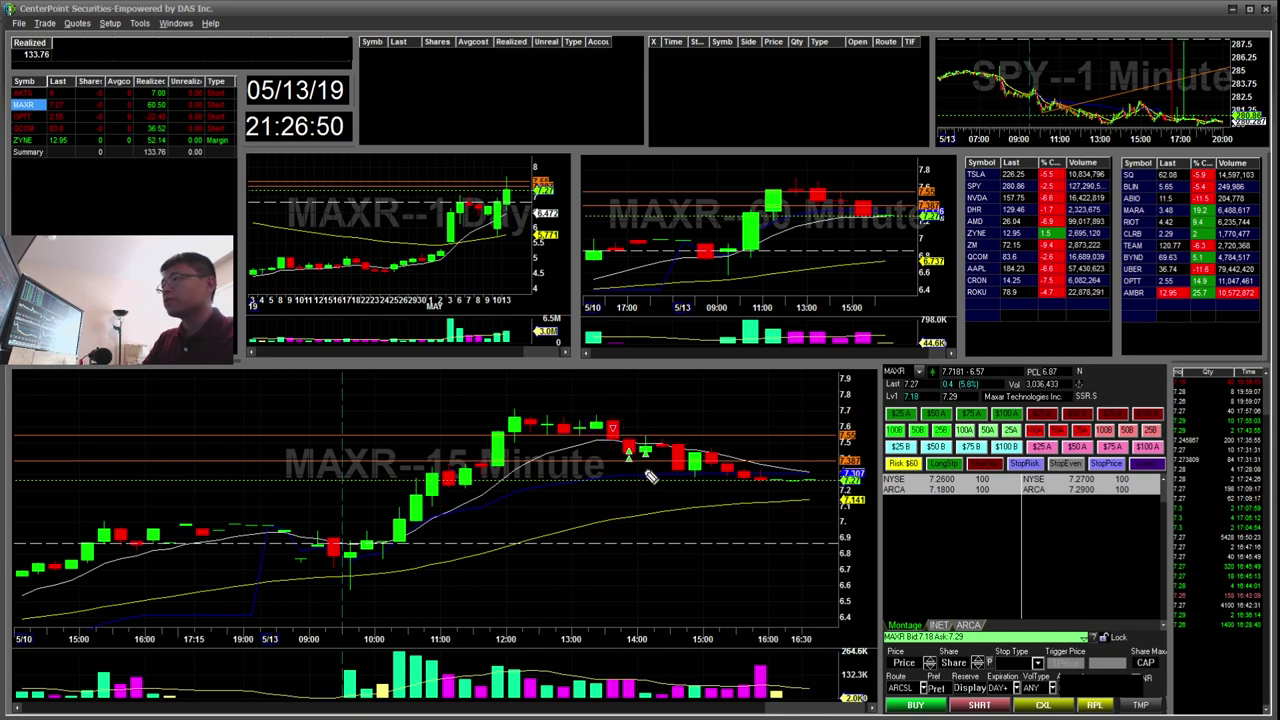
{"action": "key", "text": "F6"}
{"action": "scroll", "coordinate": [643, 512], "scroll_direction": "up", "scroll_amount": 4}
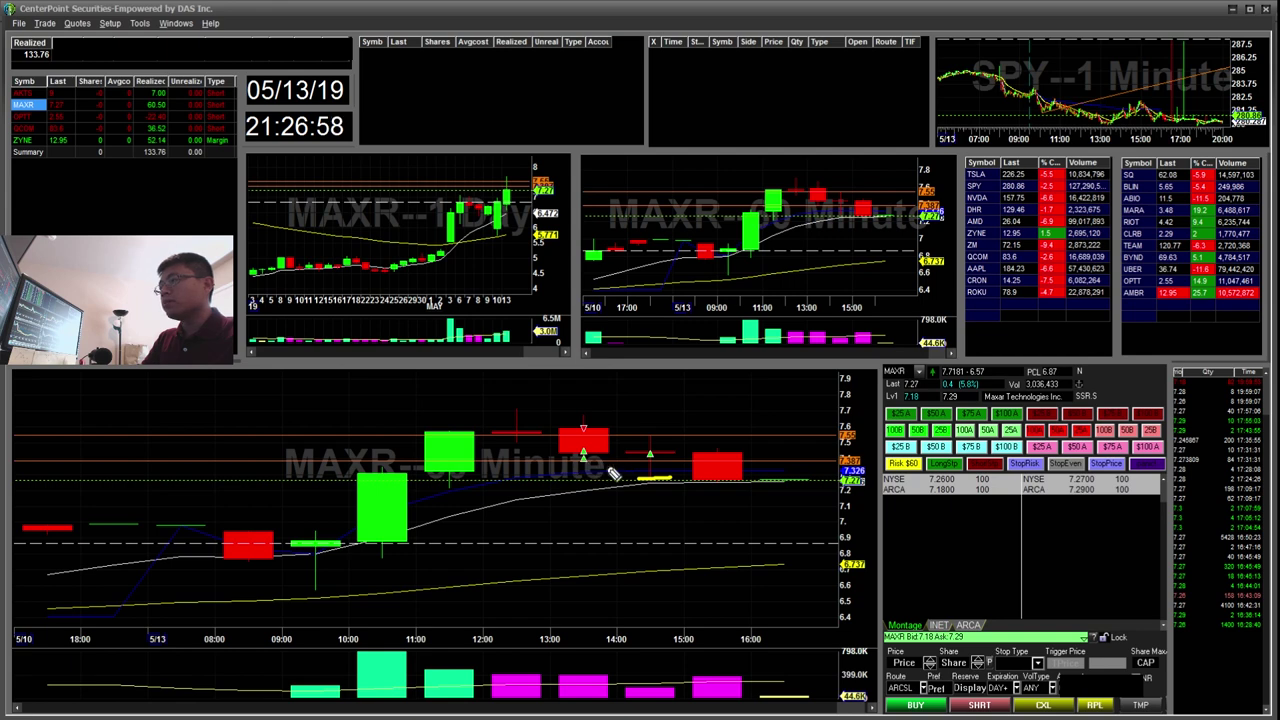
{"action": "left_click", "coordinate": [688, 420]}
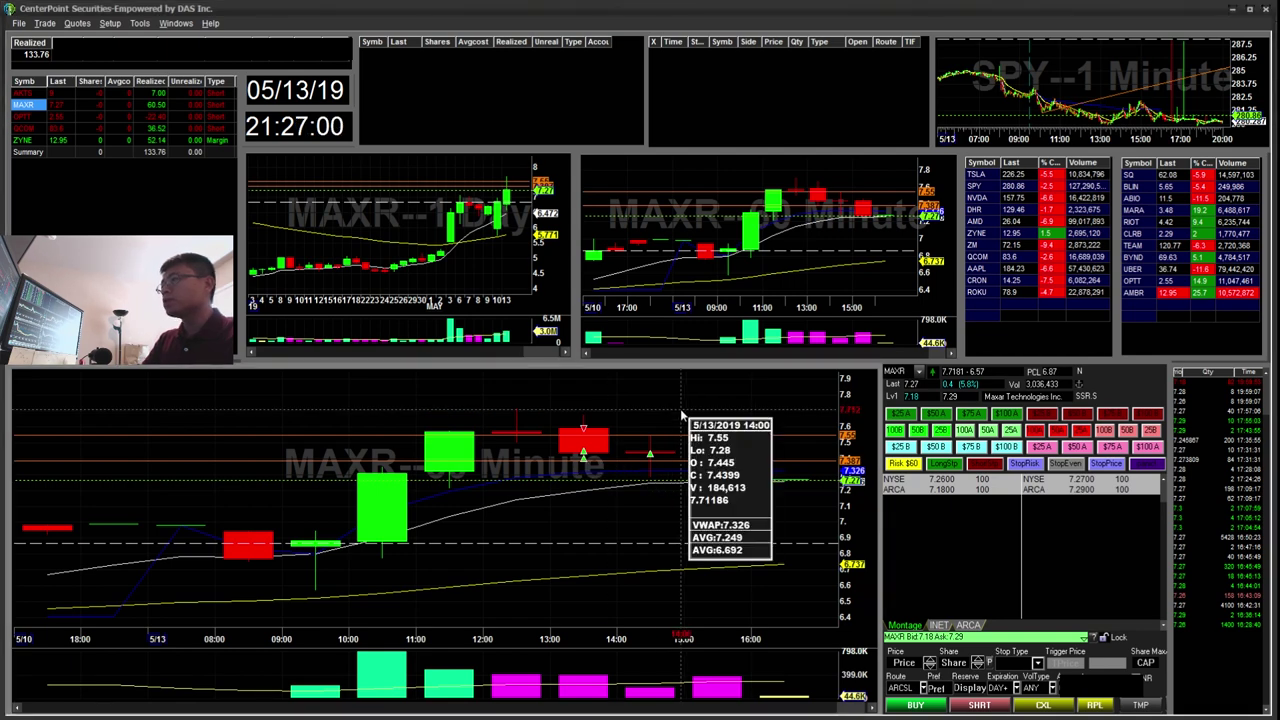
Step: Return MAXR to the 1-minute chart, circle the 11:00–12:00 consolidation and the last cover marker, and clear the circles
{"action": "key", "text": "F1"}
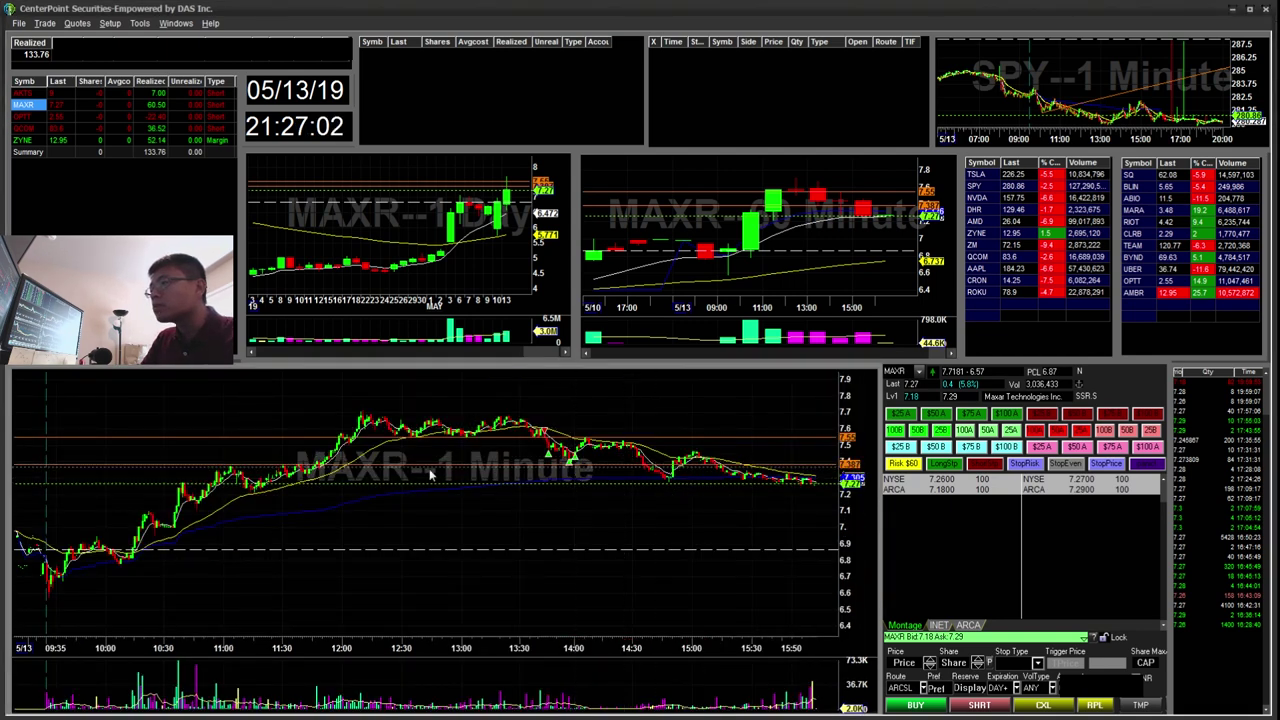
{"action": "mouse_move", "coordinate": [340, 463]}
{"action": "left_mouse_down"}
{"action": "mouse_move", "coordinate": [316, 490]}
{"action": "mouse_move", "coordinate": [338, 462]}
{"action": "left_mouse_up"}
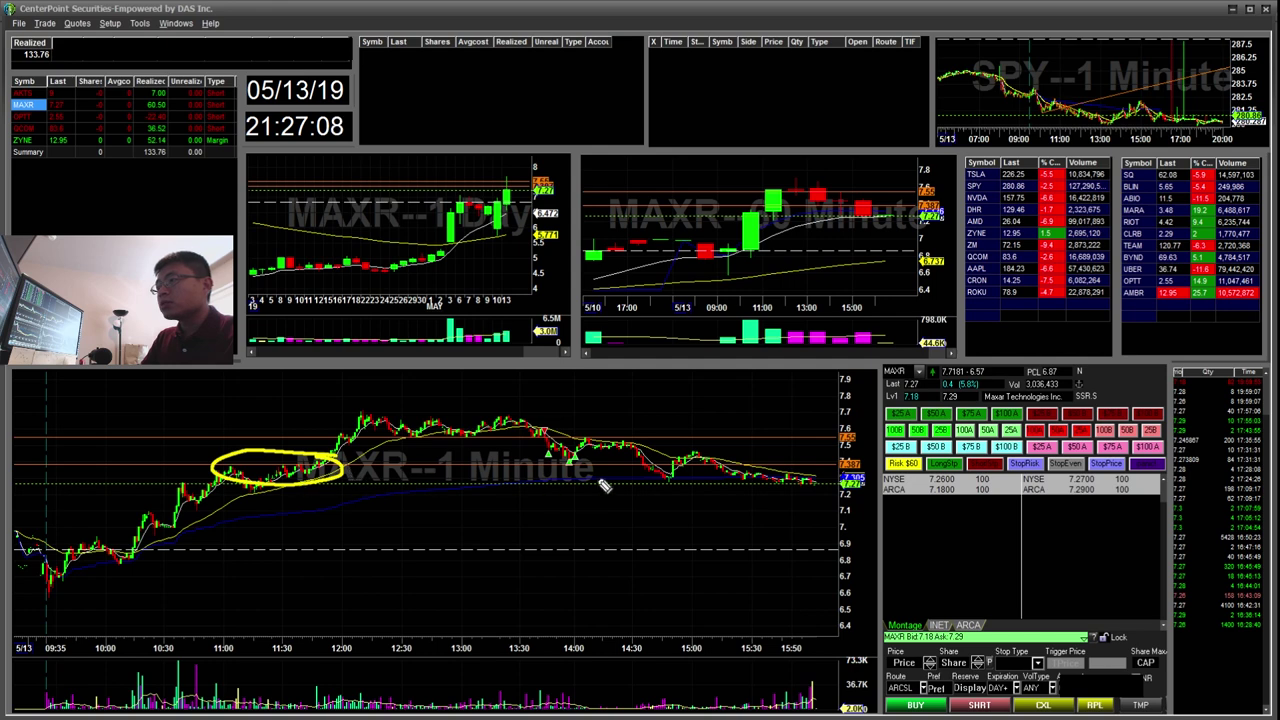
{"action": "mouse_move", "coordinate": [582, 458]}
{"action": "left_mouse_down"}
{"action": "mouse_move", "coordinate": [562, 449]}
{"action": "mouse_move", "coordinate": [576, 456]}
{"action": "left_mouse_up"}
{"action": "key", "text": "ctrl+z"}
{"action": "key", "text": "ctrl+z"}
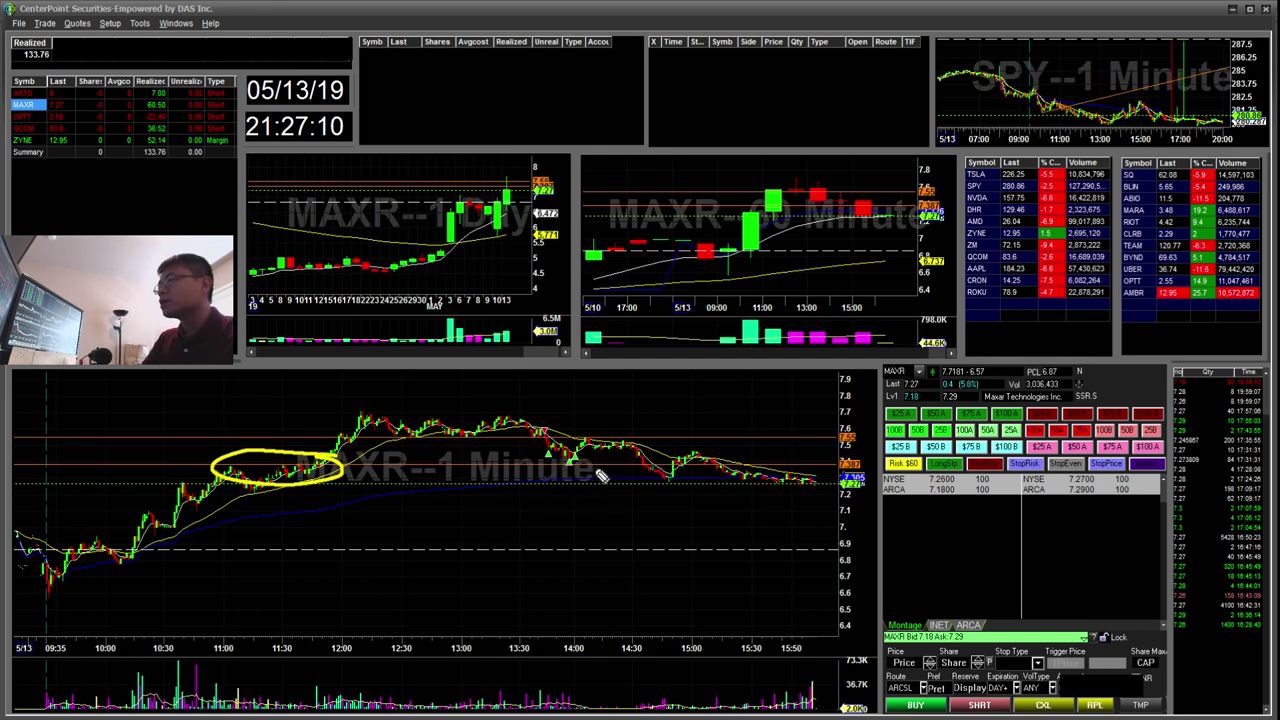
Step: Trace the MAXR bounce and decline after 14:00, underline the midday support near 7.55, and clear all the strokes
{"action": "left_click_drag", "start_coordinate": [578, 464], "coordinate": [594, 448]}
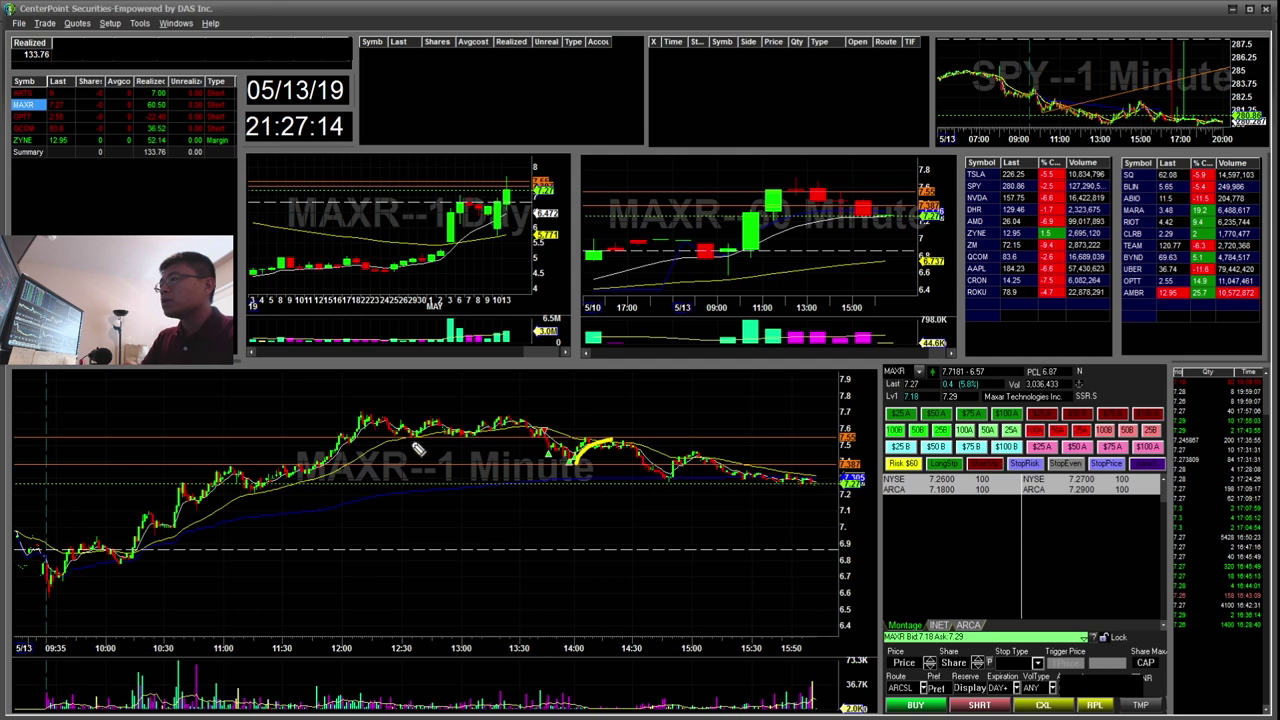
{"action": "left_click_drag", "start_coordinate": [410, 439], "coordinate": [486, 438]}
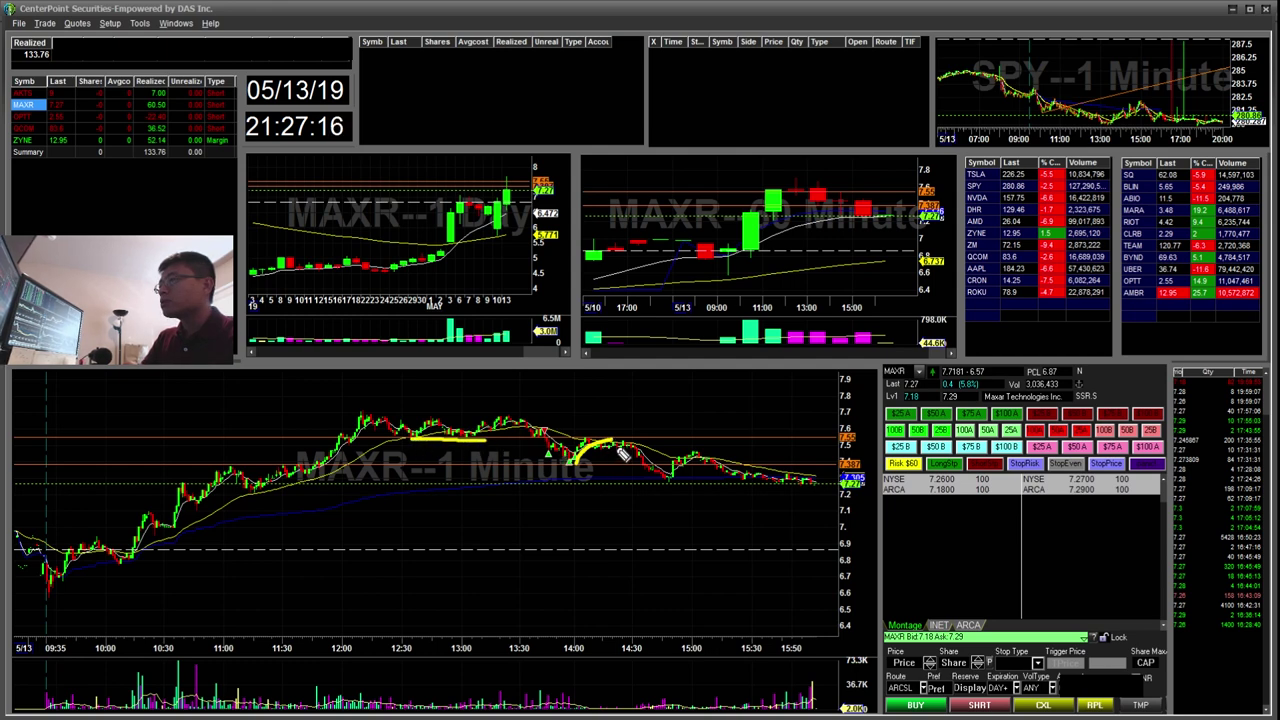
{"action": "mouse_move", "coordinate": [617, 444]}
{"action": "left_mouse_down"}
{"action": "mouse_move", "coordinate": [675, 479]}
{"action": "mouse_move", "coordinate": [756, 479]}
{"action": "left_mouse_up"}
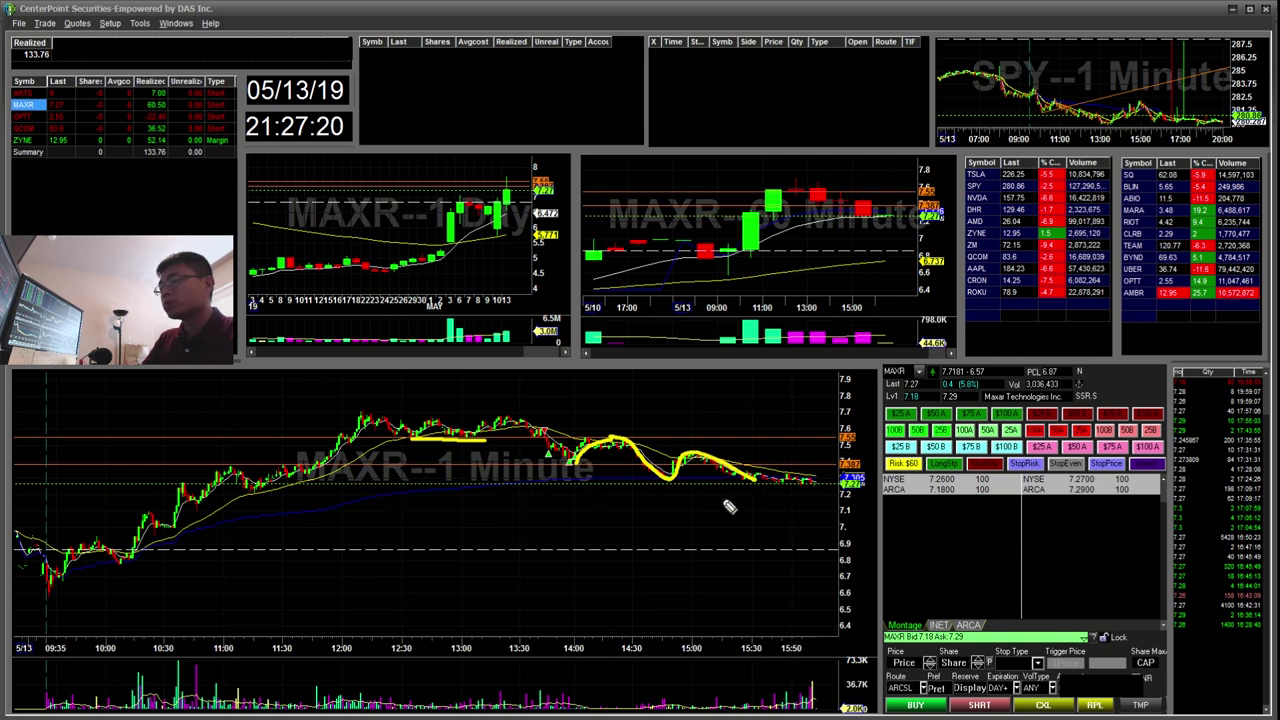
{"action": "key", "text": "ctrl+z"}
{"action": "key", "text": "ctrl+z"}
{"action": "key", "text": "ctrl+z"}
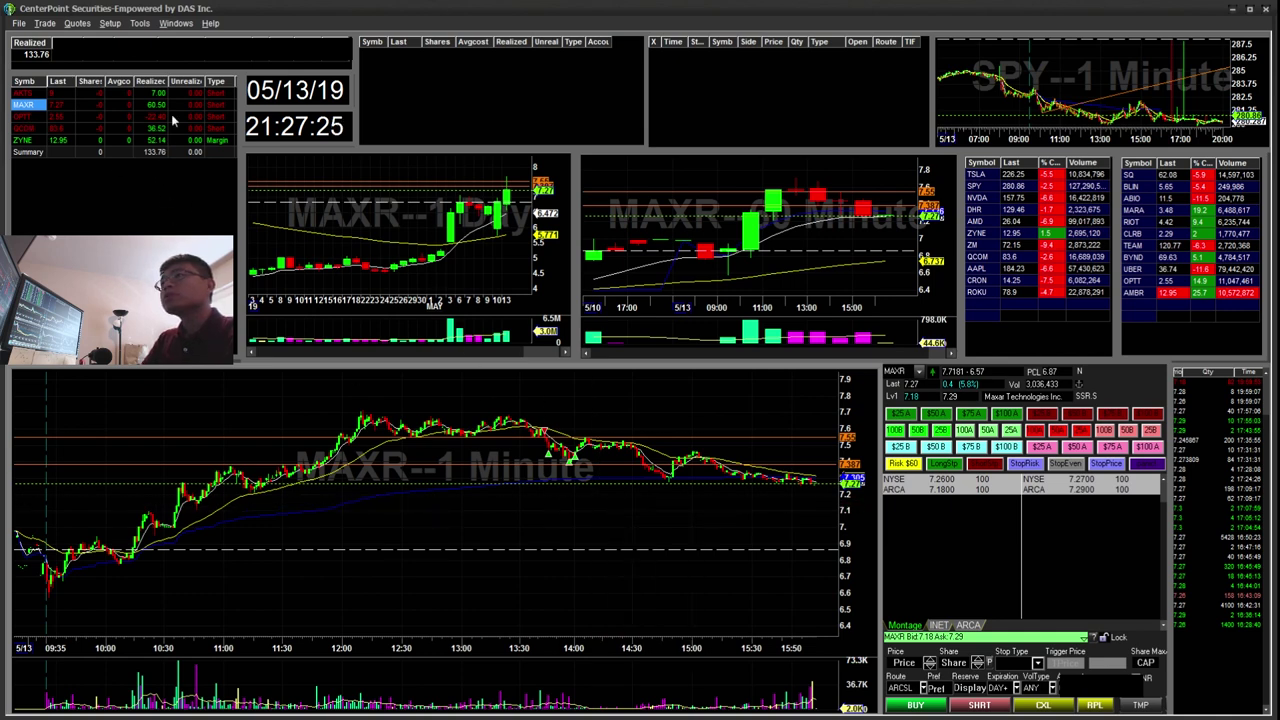
Step: Circle OPTT's realized result, load OPTT, zoom the 1-minute chart to about 09:00–10:35 and circle the first trade's markers
{"action": "left_click_drag", "start_coordinate": [168, 118], "coordinate": [146, 121]}
{"action": "key", "text": "ctrl+z"}
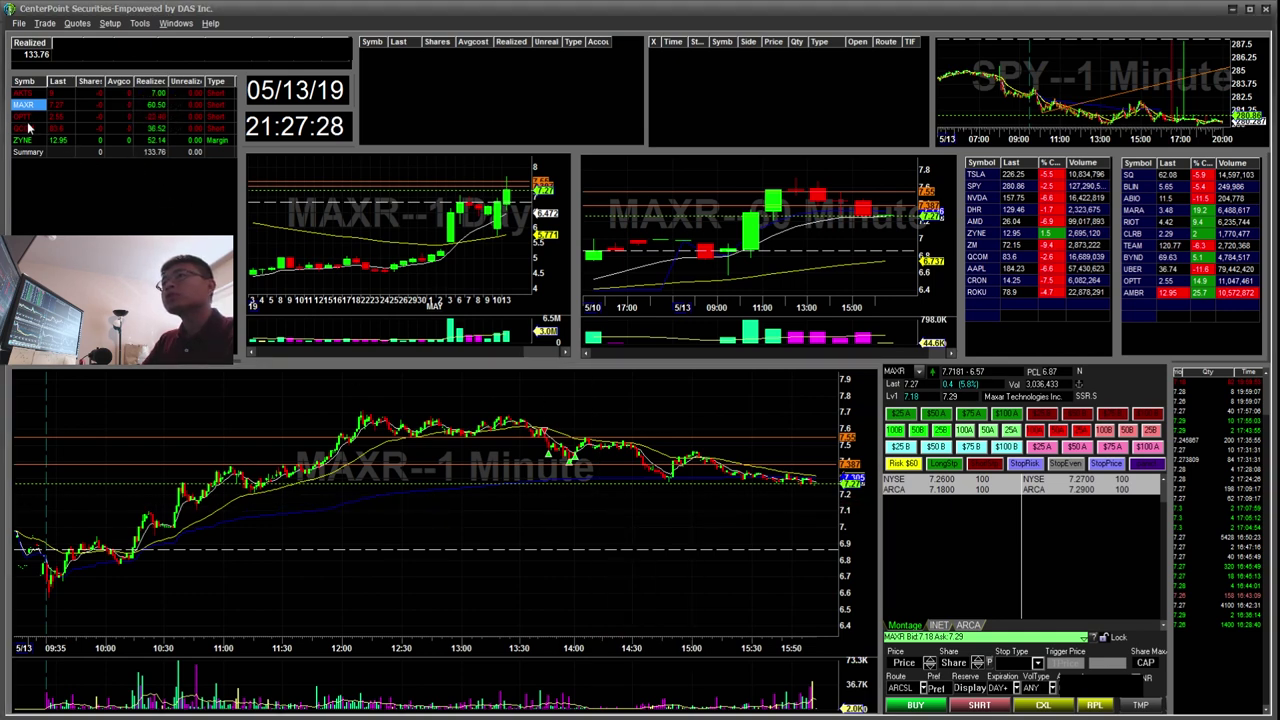
{"action": "left_click", "coordinate": [28, 118]}
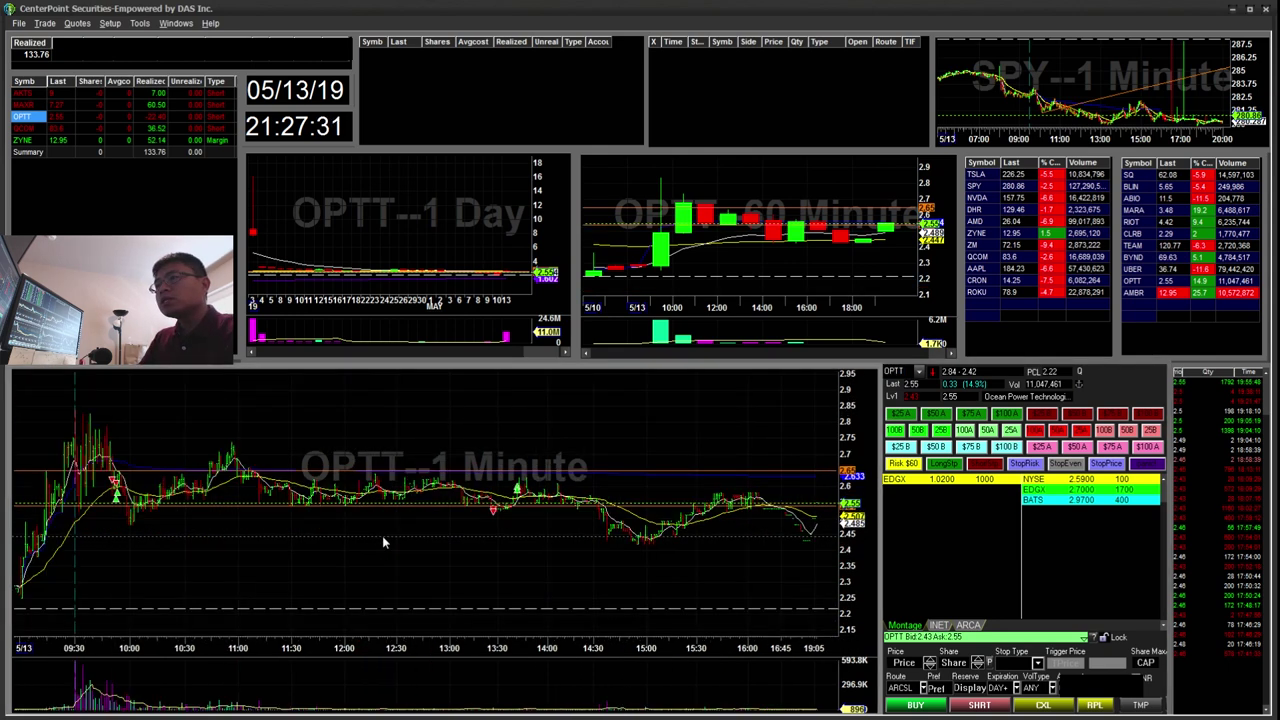
{"action": "left_click_drag", "start_coordinate": [206, 420], "coordinate": [22, 592]}
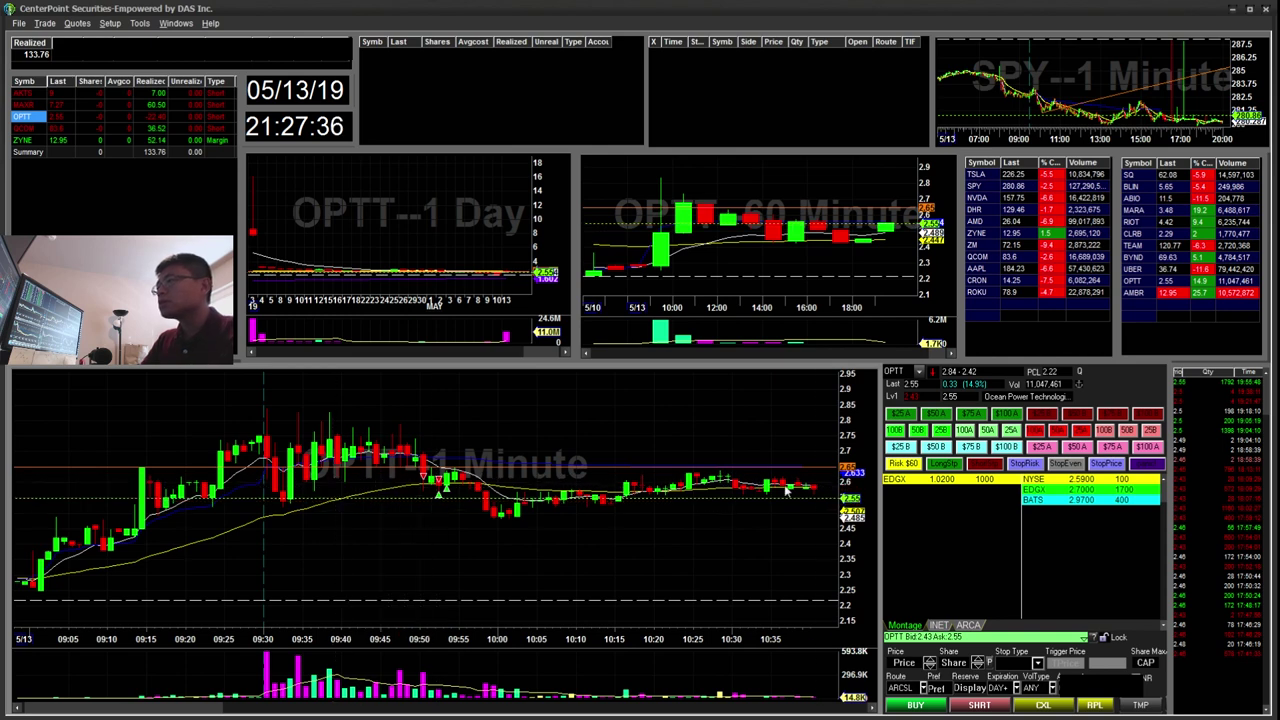
{"action": "mouse_move", "coordinate": [370, 456]}
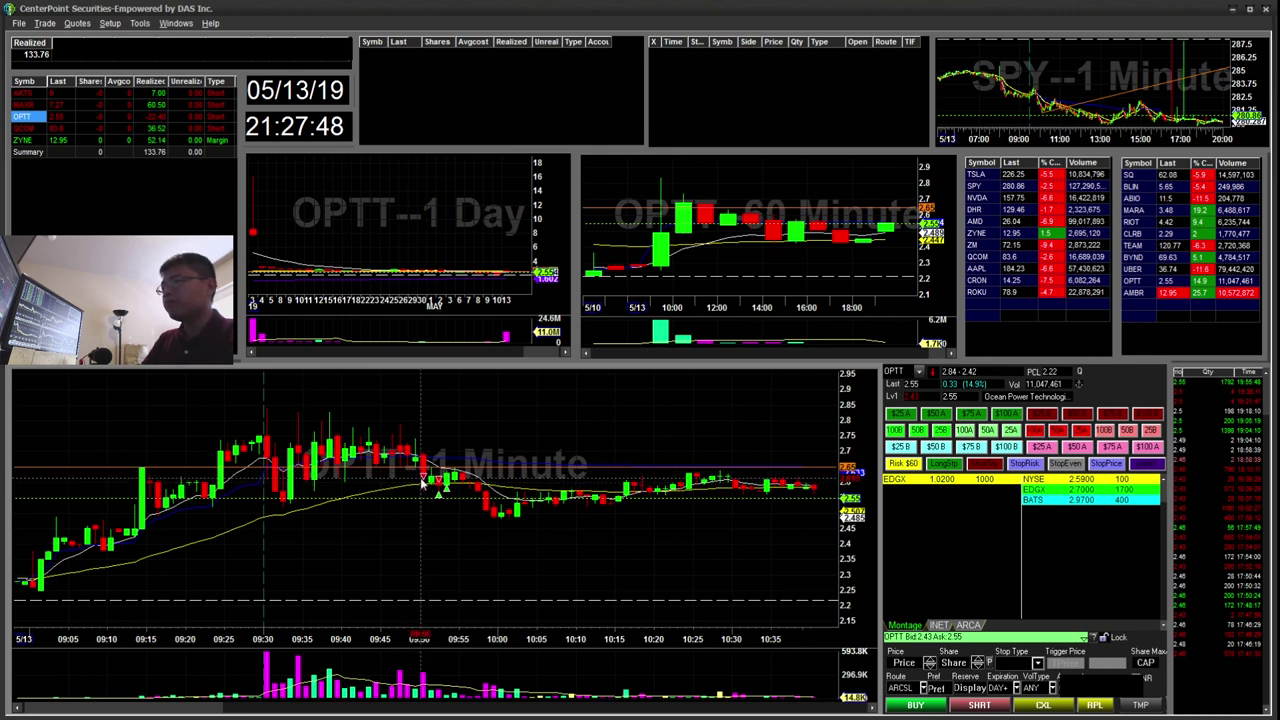
{"action": "left_click_drag", "start_coordinate": [457, 479], "coordinate": [458, 477]}
{"action": "key", "text": "Escape"}
Step: Examine the first OPTT trade on the 5-minute and 15-minute charts
{"action": "key", "text": "F5"}
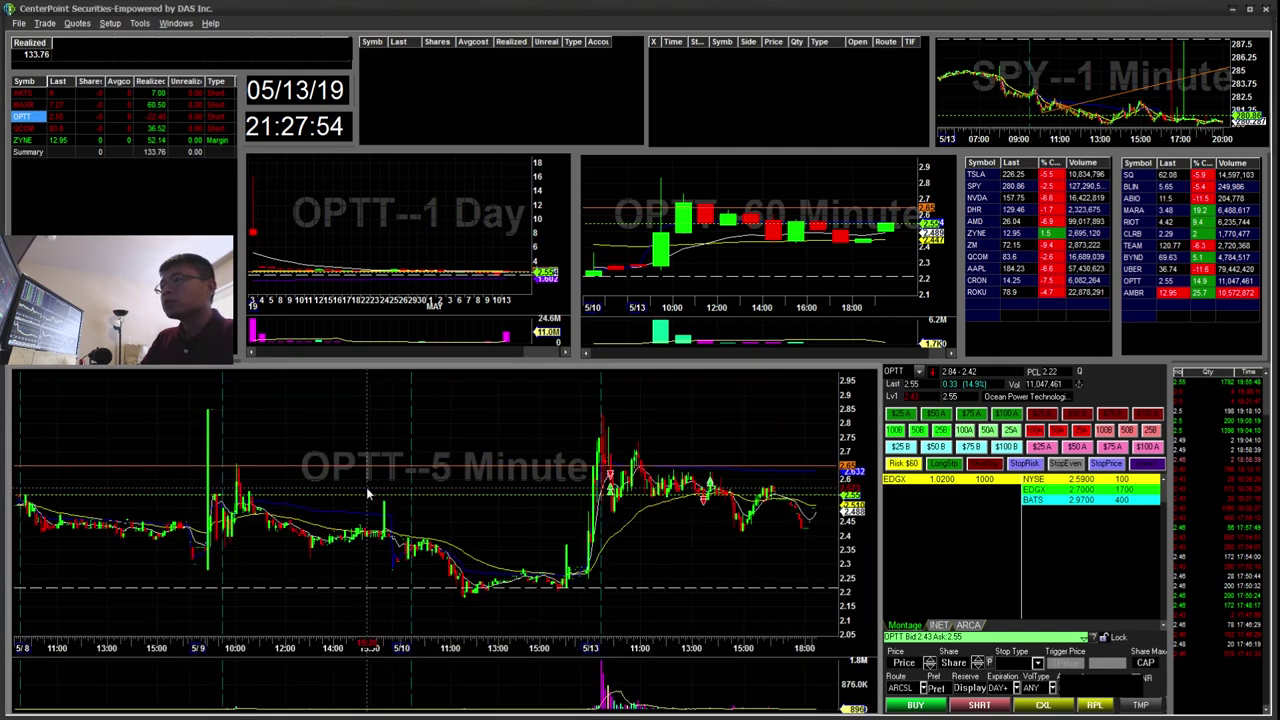
{"action": "key", "text": "1"}
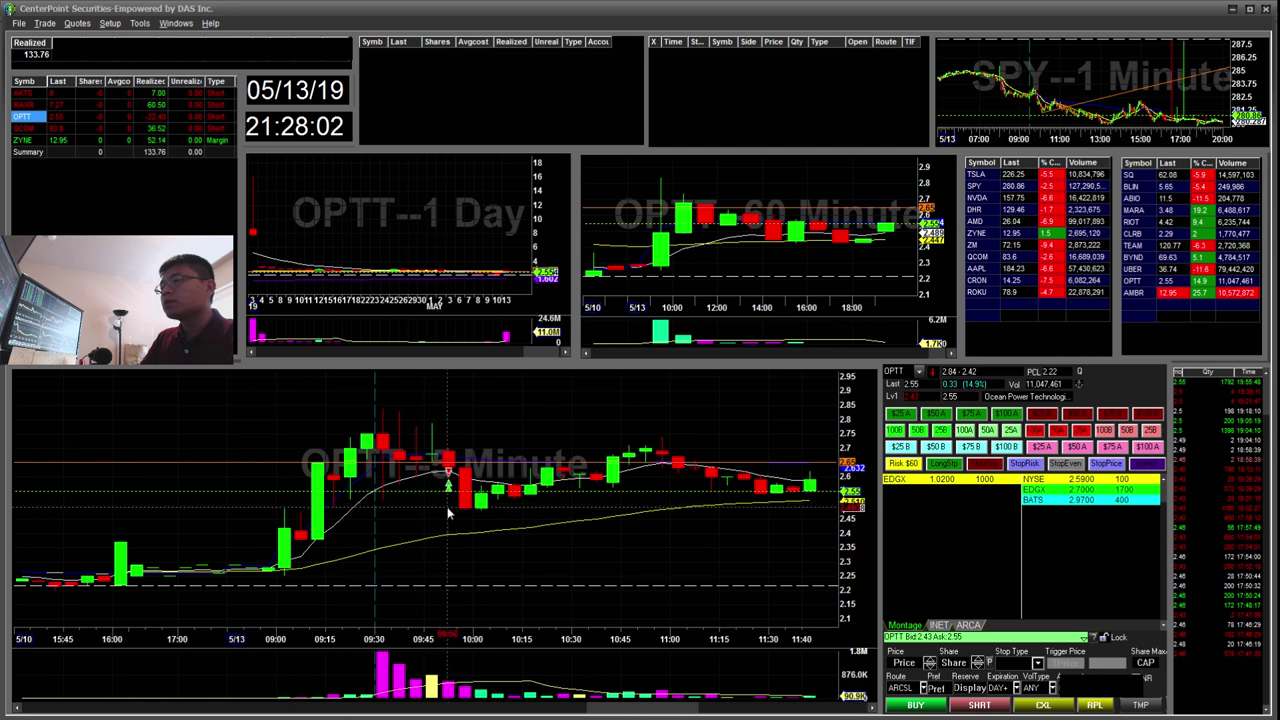
{"action": "scroll", "coordinate": [449, 514], "scroll_direction": "up", "scroll_amount": 3}
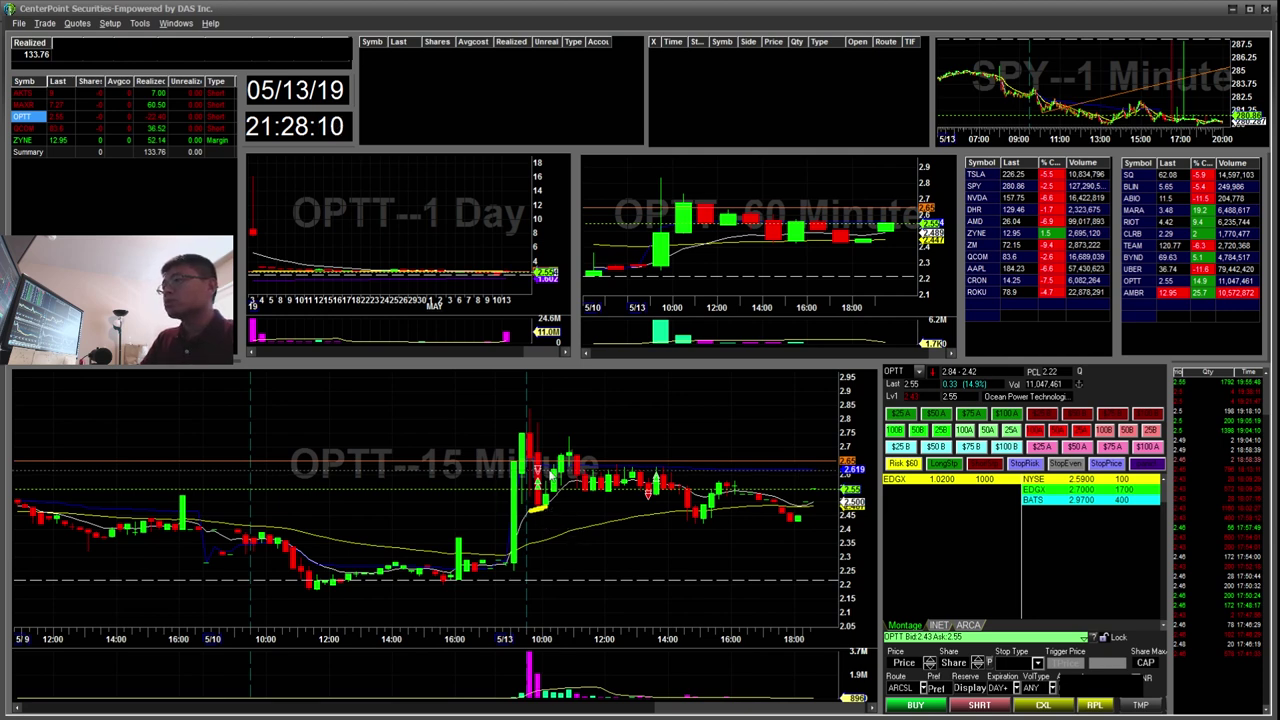
Step: Return OPTT to the full-day 1-minute chart, circle the second trade near 14:00 and clear the mark
{"action": "key", "text": "F1"}
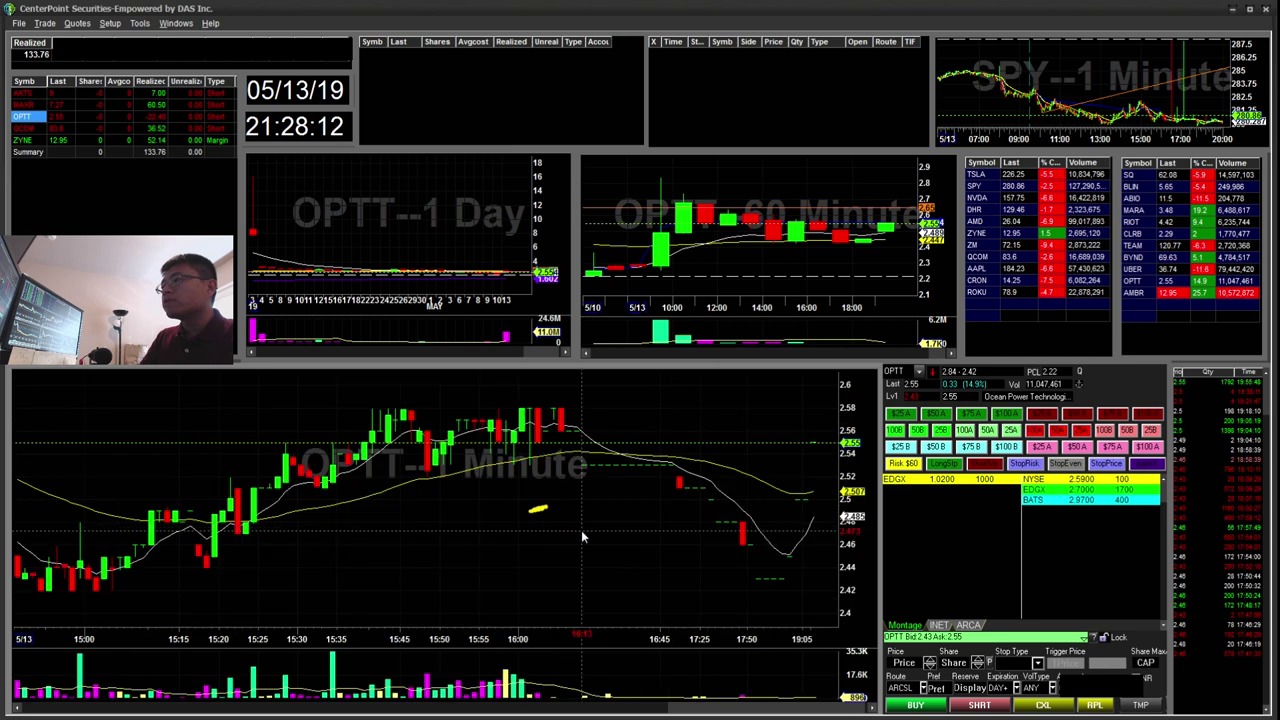
{"action": "scroll", "coordinate": [583, 538], "scroll_direction": "down", "scroll_amount": 3}
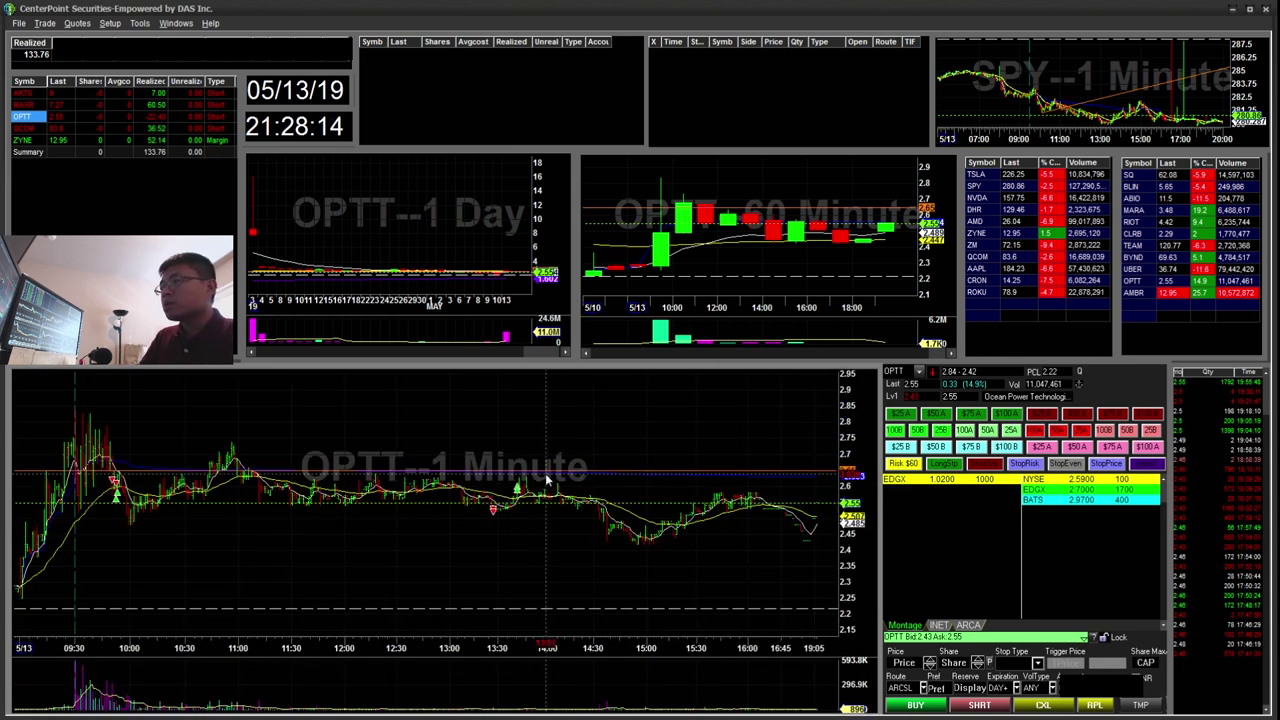
{"action": "mouse_move", "coordinate": [545, 476]}
{"action": "left_mouse_down"}
{"action": "mouse_move", "coordinate": [465, 510]}
{"action": "mouse_move", "coordinate": [548, 478]}
{"action": "left_mouse_up"}
{"action": "key", "text": "ctrl+z"}
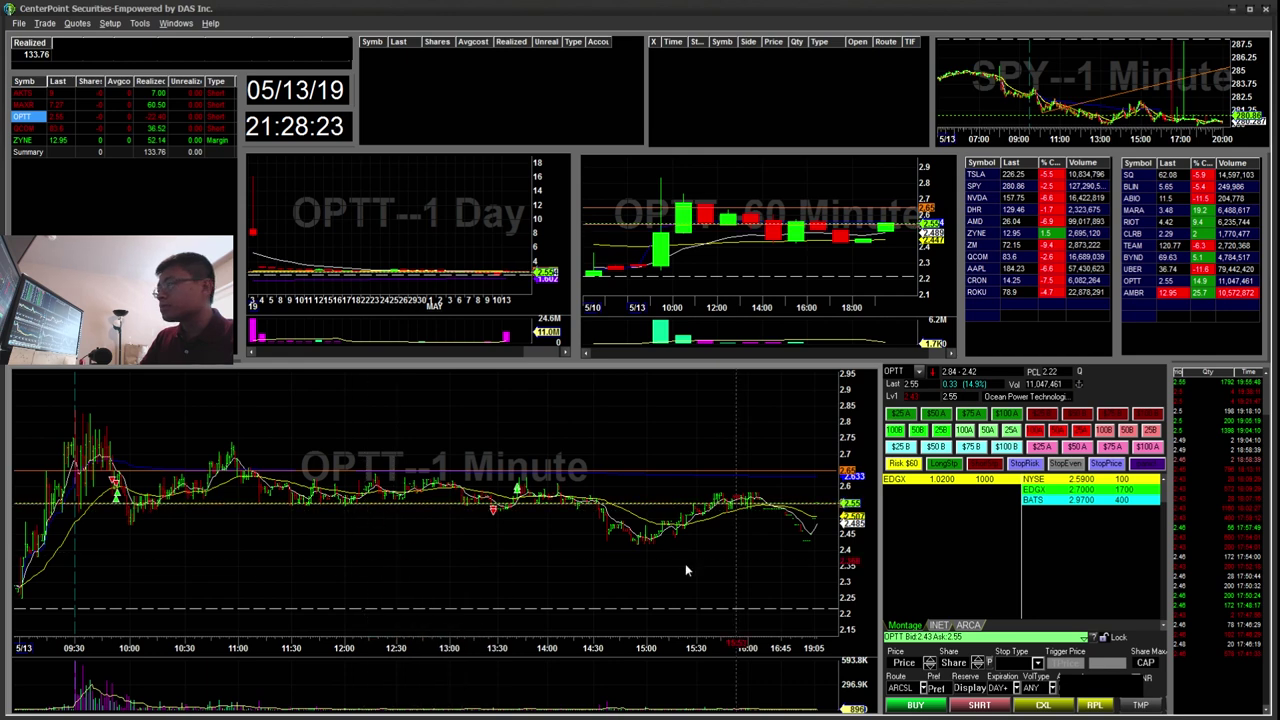
Step: Zoom OPTT's 1-minute chart to about 09:00–14:30 and draw a descending trendline from the morning high to the second trade
{"action": "left_click_drag", "start_coordinate": [680, 412], "coordinate": [118, 605]}
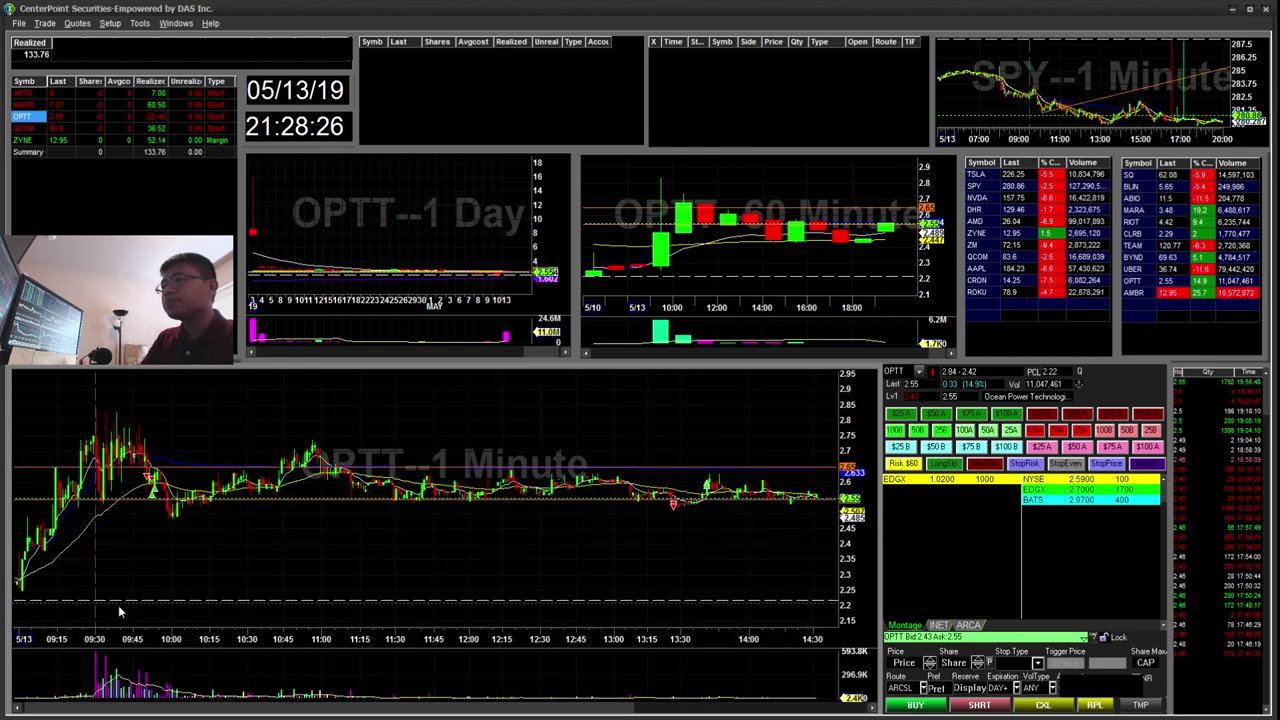
{"action": "mouse_move", "coordinate": [117, 412]}
{"action": "left_mouse_down"}
{"action": "mouse_move", "coordinate": [690, 482]}
{"action": "mouse_move", "coordinate": [650, 479]}
{"action": "left_mouse_up"}
{"action": "left_click", "coordinate": [553, 568]}
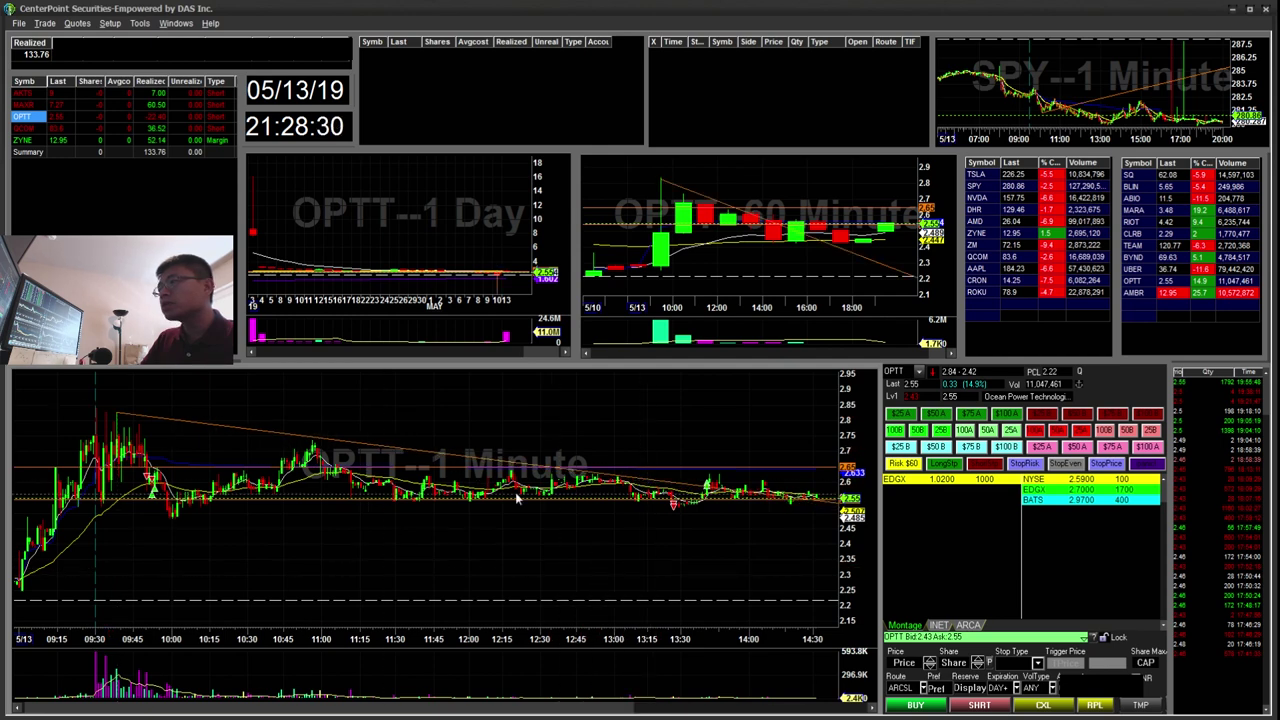
{"action": "left_click", "coordinate": [673, 506]}
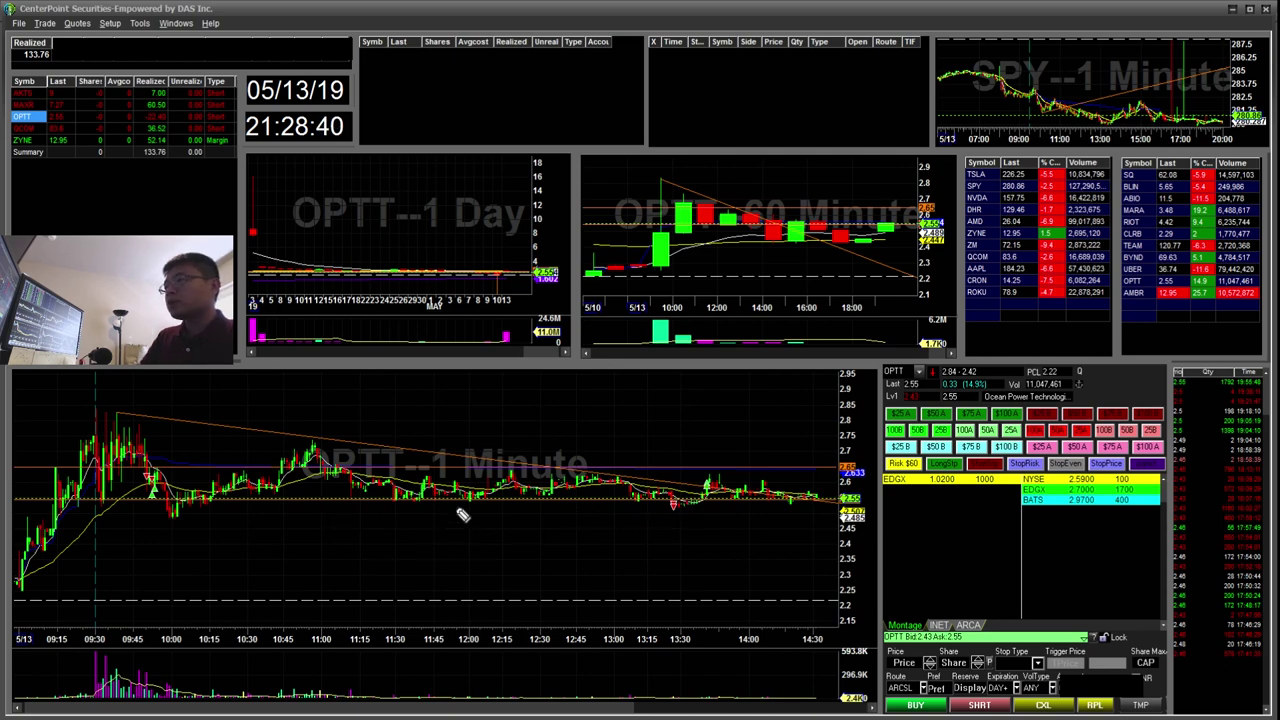
Step: Highlight the rising moving average beneath the second trade on OPTT's 60-minute chart and return to the full-day 1-minute chart
{"action": "left_click", "coordinate": [553, 544]}
{"action": "key", "text": "F4"}
{"action": "key", "text": "F3"}
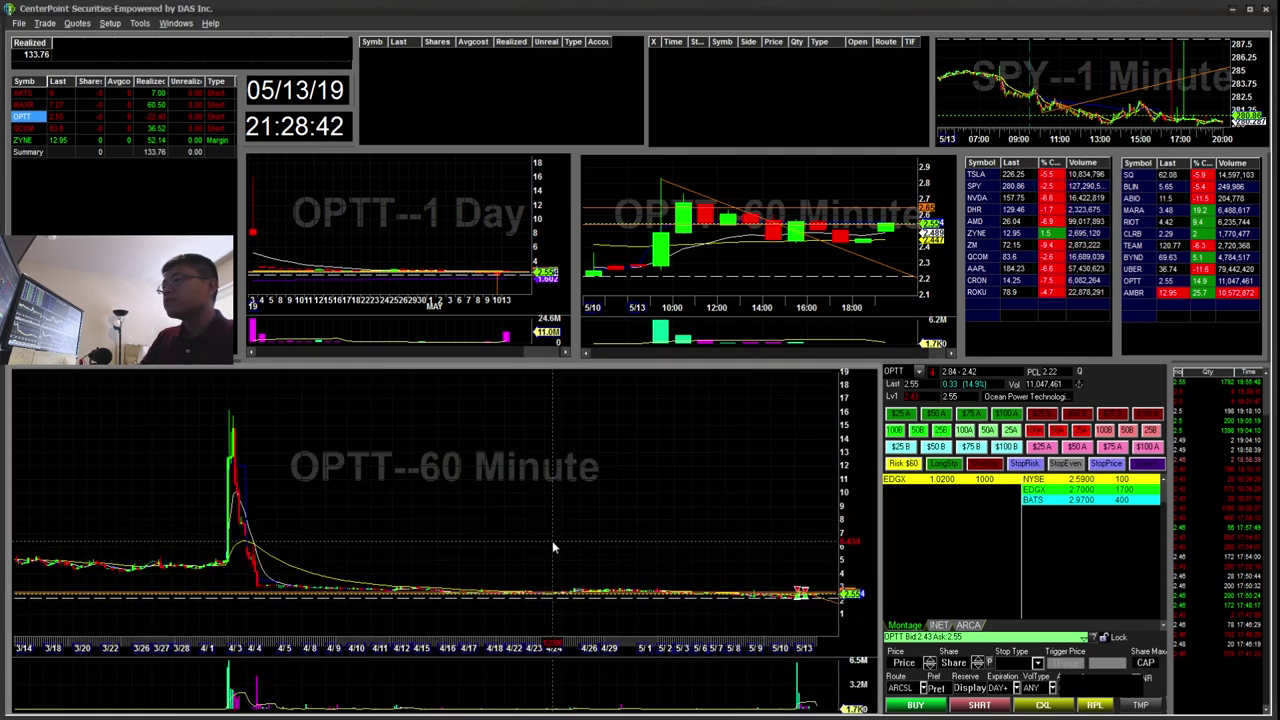
{"action": "scroll", "coordinate": [553, 546], "scroll_direction": "up", "scroll_amount": 3}
{"action": "key", "text": "F2"}
{"action": "key", "text": "F3"}
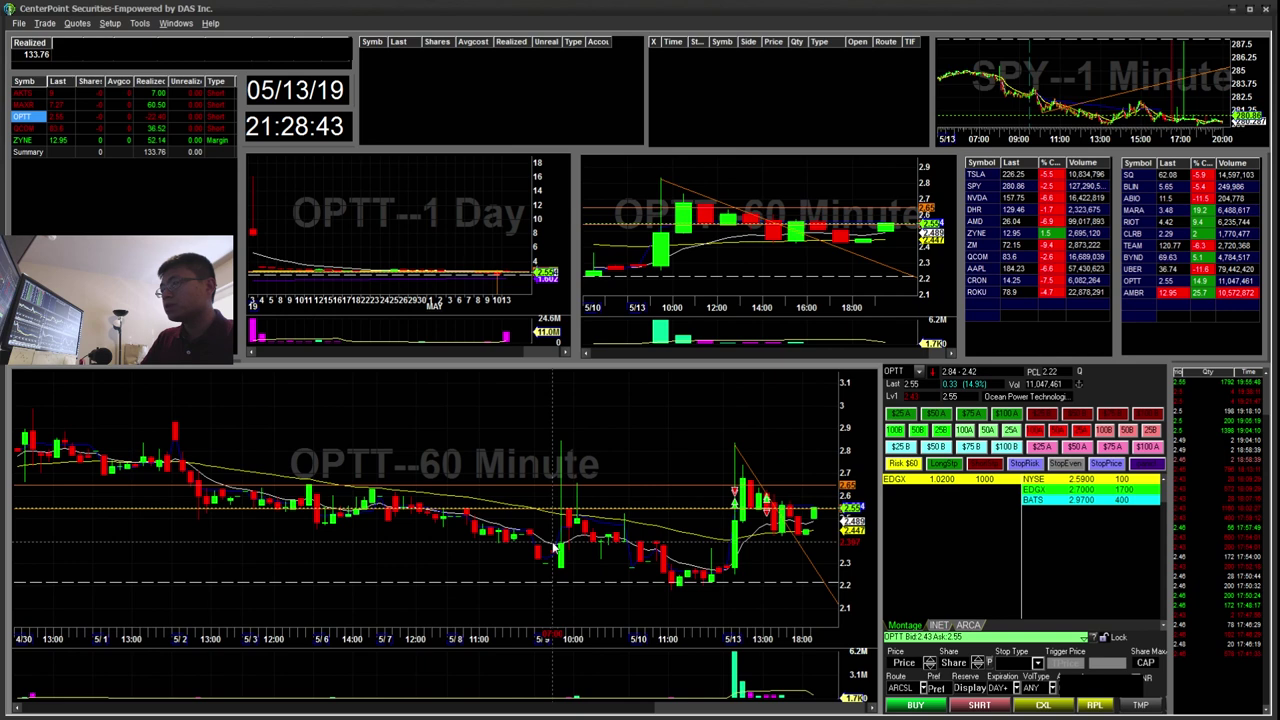
{"action": "scroll", "coordinate": [552, 541], "scroll_direction": "up", "scroll_amount": 5}
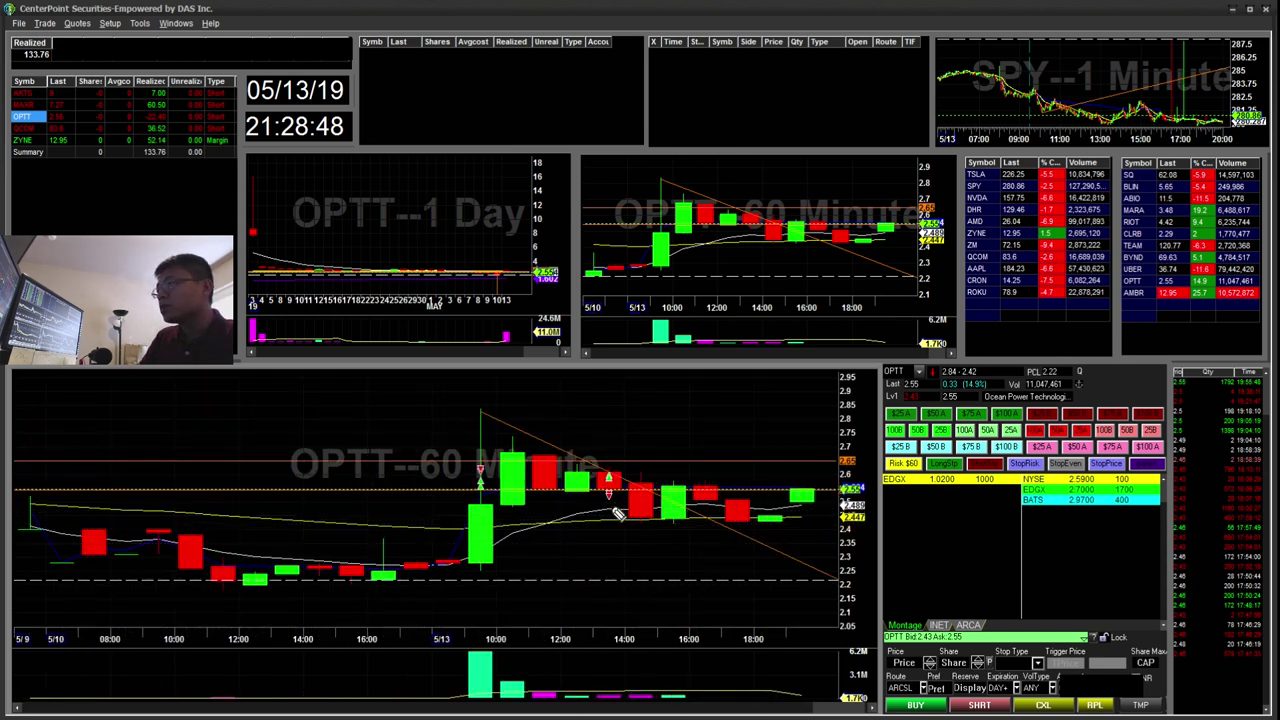
{"action": "left_click_drag", "start_coordinate": [596, 513], "coordinate": [614, 511]}
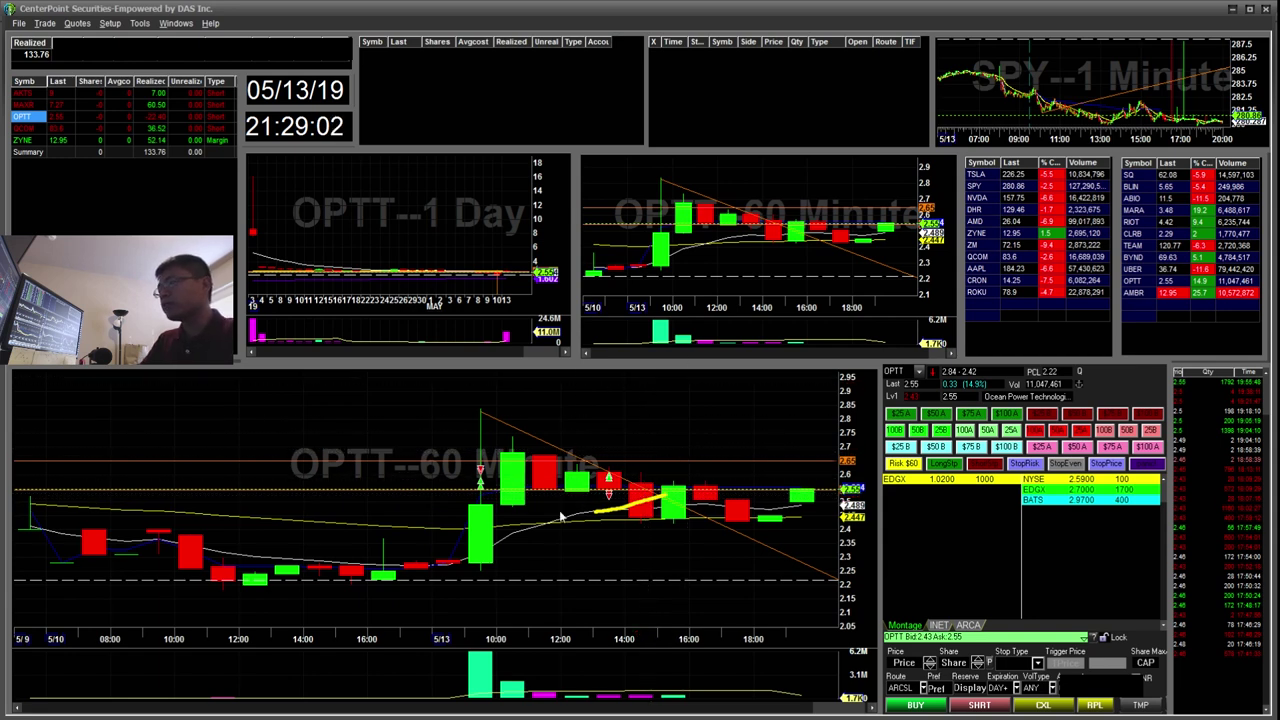
{"action": "mouse_move", "coordinate": [620, 548]}
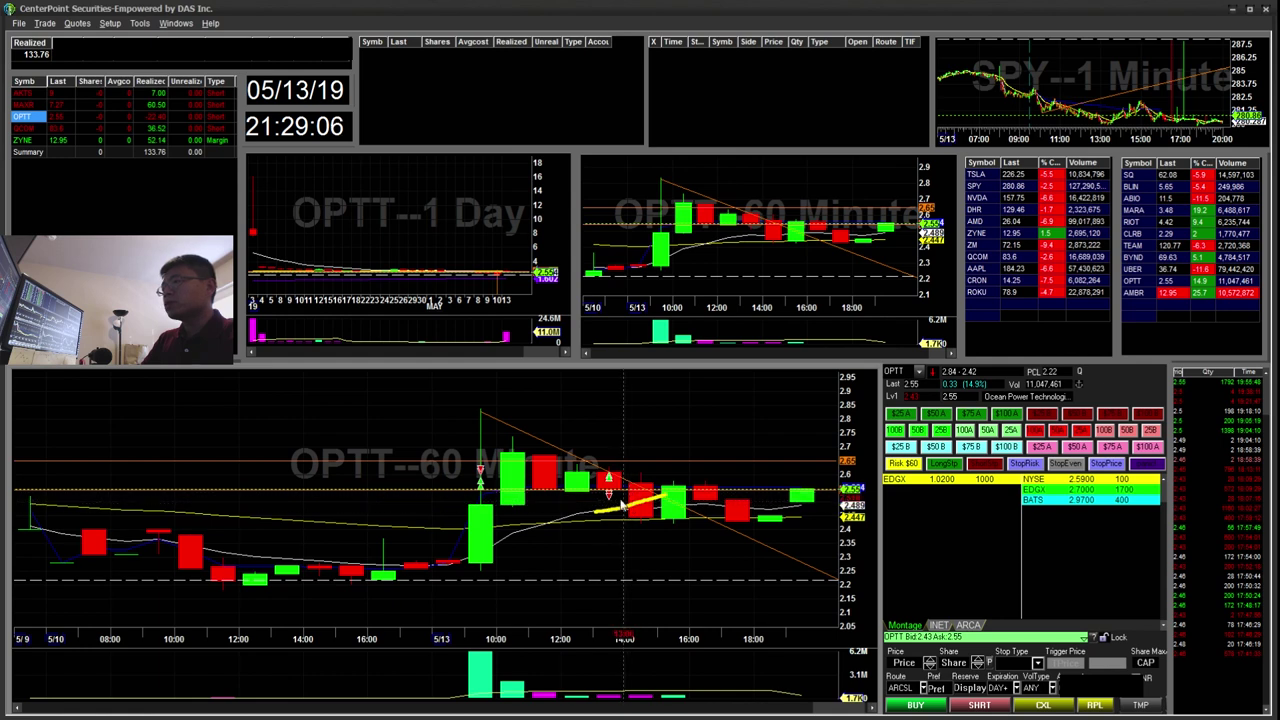
{"action": "key", "text": "F1"}
{"action": "scroll", "coordinate": [600, 522], "scroll_direction": "down", "scroll_amount": 5}
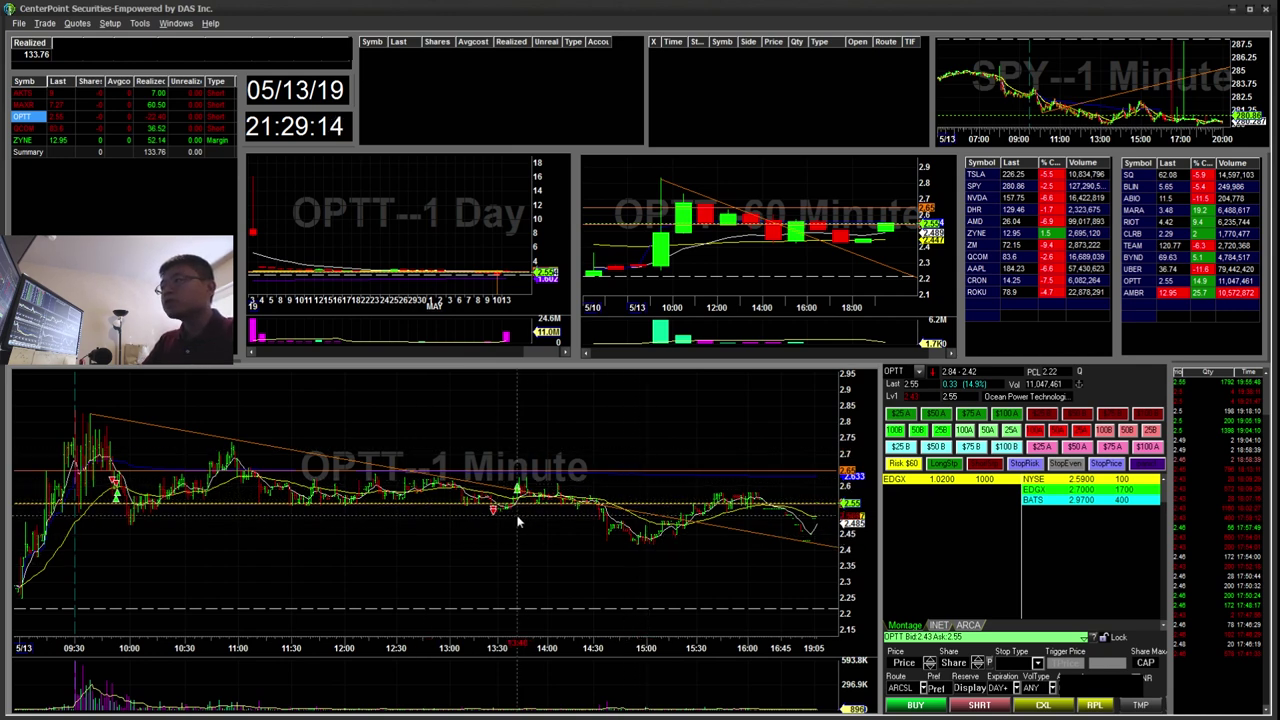
Step: Load QCOM and compare its midday short on the 5-minute and full-day 1-minute charts
{"action": "left_click", "coordinate": [40, 129]}
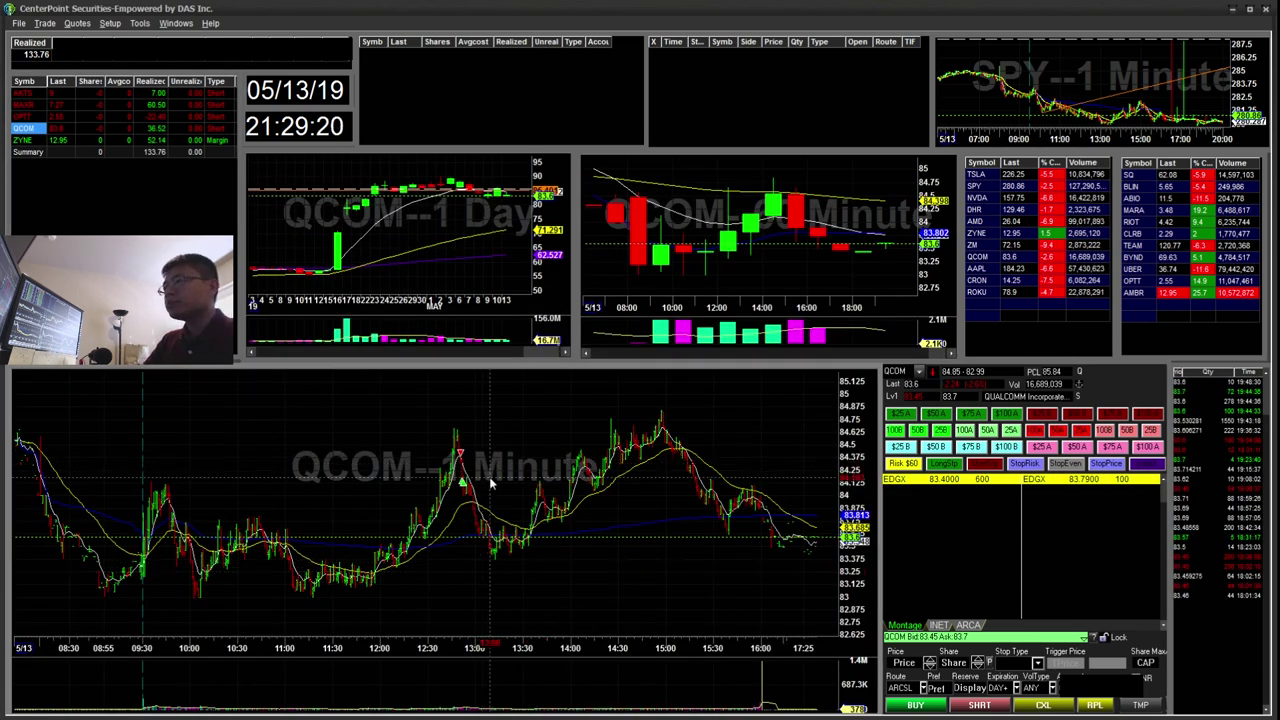
{"action": "key", "text": "F5"}
{"action": "key", "text": "F2"}
{"action": "scroll", "coordinate": [628, 521], "scroll_direction": "up", "scroll_amount": 4}
{"action": "scroll", "coordinate": [630, 521], "scroll_direction": "down", "scroll_amount": 3}
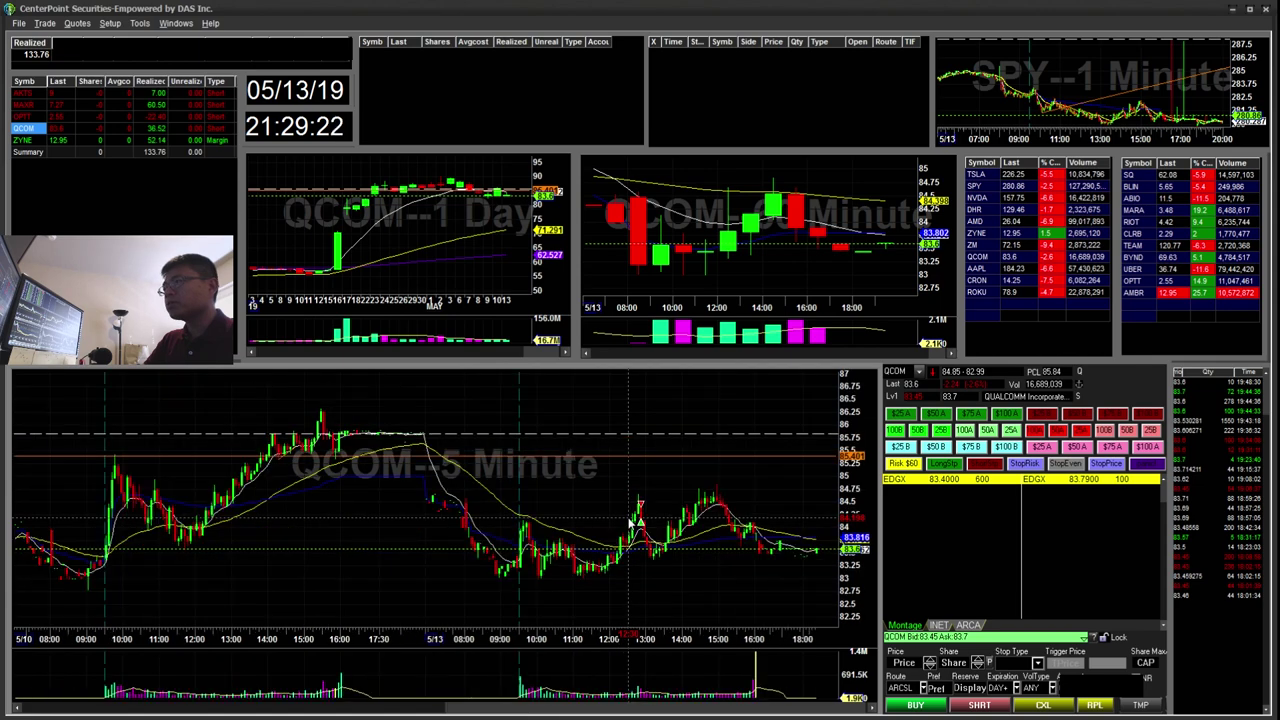
{"action": "key", "text": "1"}
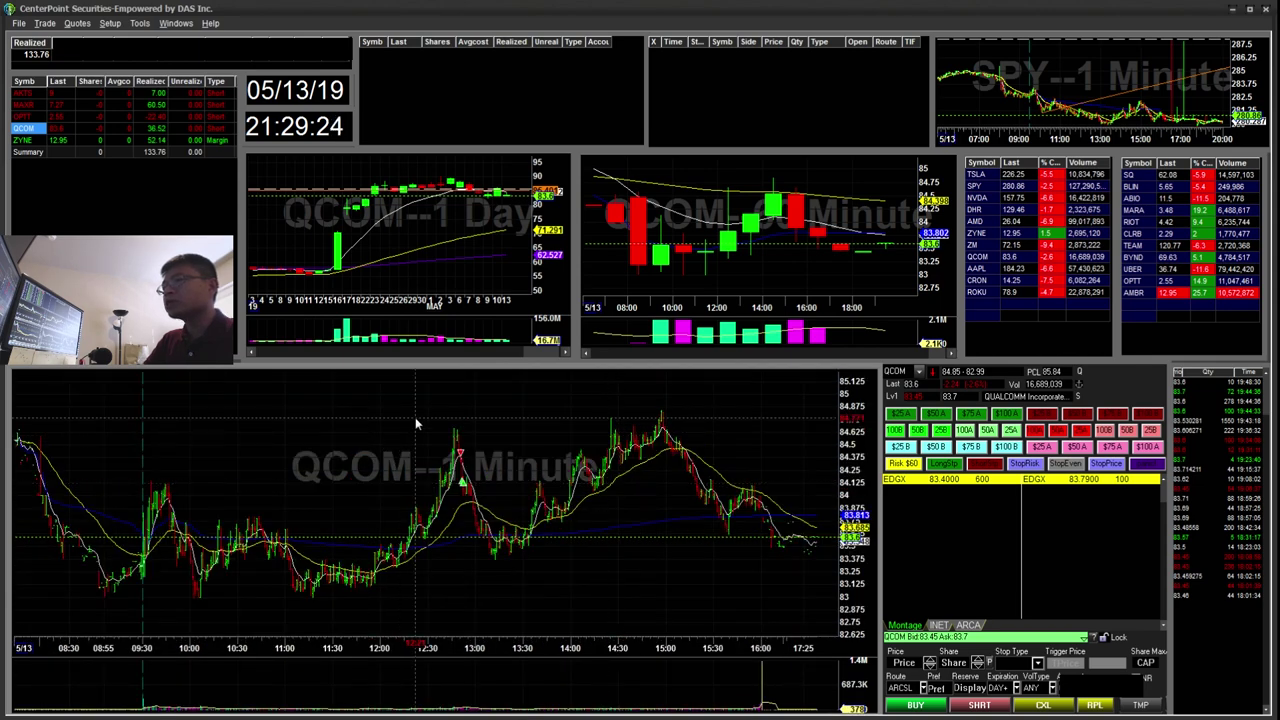
Step: Place a horizontal line at 84.392 on QCOM's 1-minute chart and mark the peak and short entry around 12:50
{"action": "left_click_drag", "start_coordinate": [509, 412], "coordinate": [158, 584]}
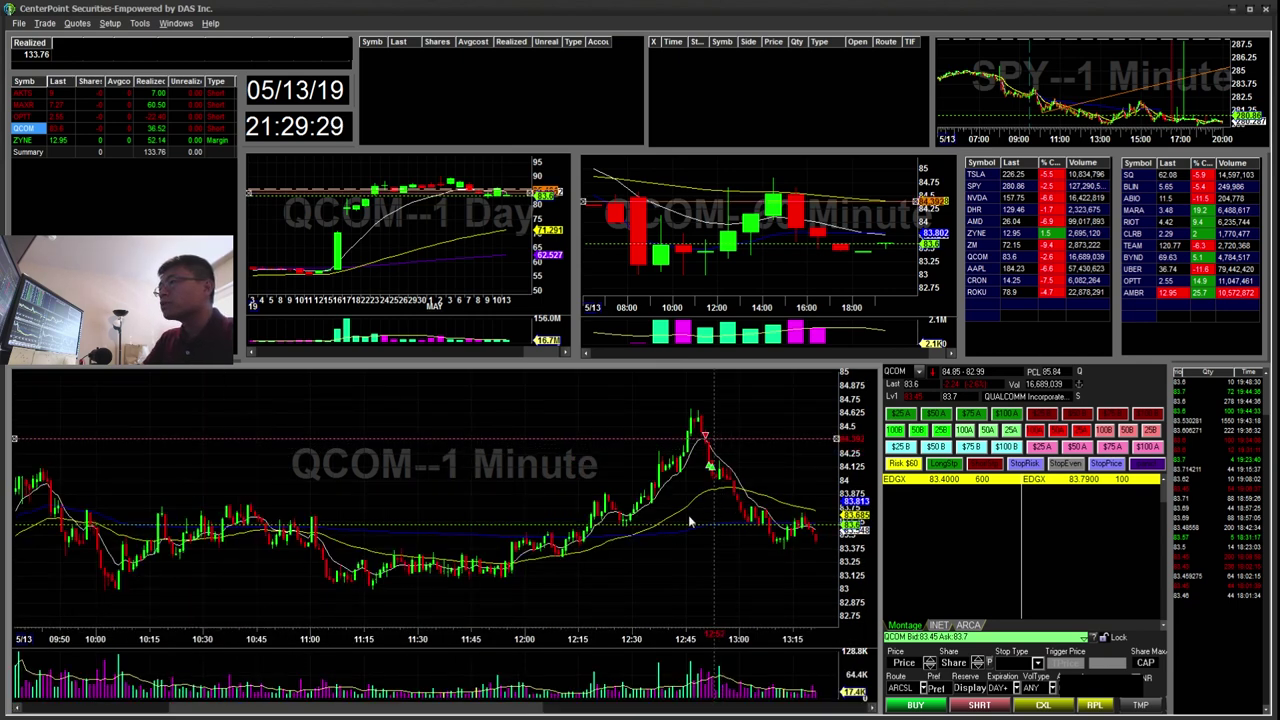
{"action": "left_click_drag", "start_coordinate": [620, 528], "coordinate": [678, 491]}
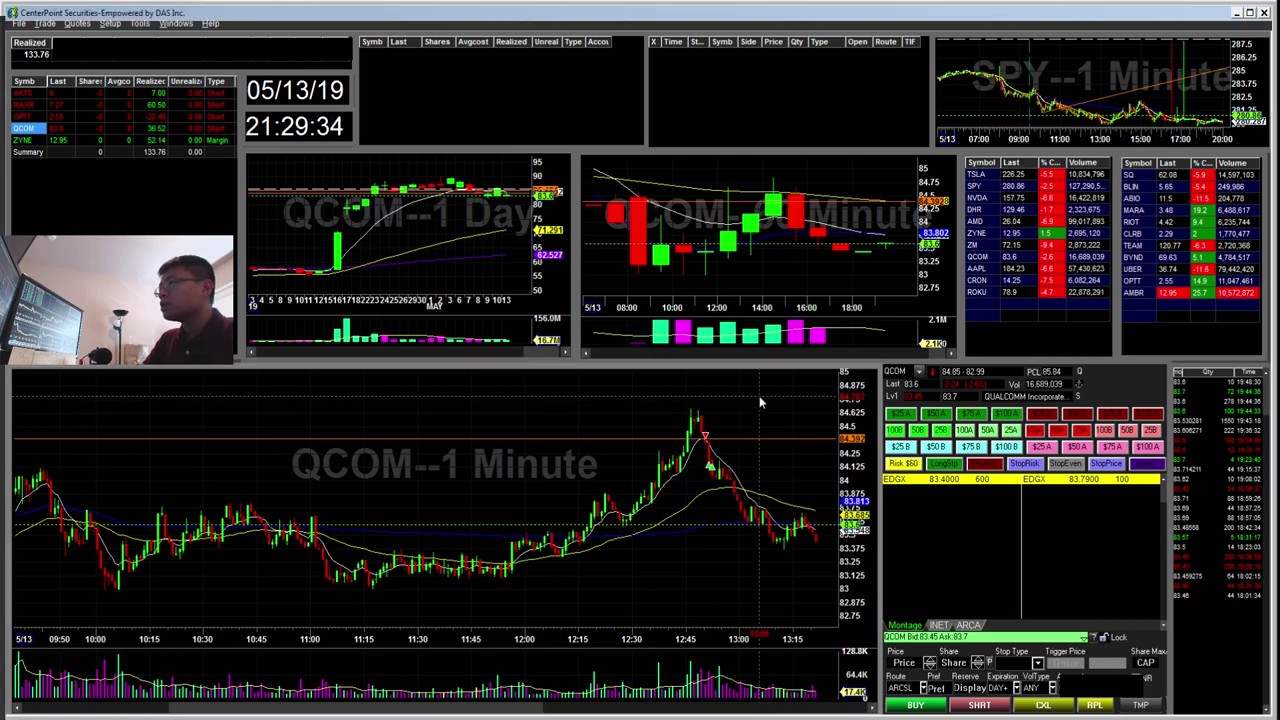
{"action": "scroll", "coordinate": [700, 445], "scroll_direction": "up", "scroll_amount": 3}
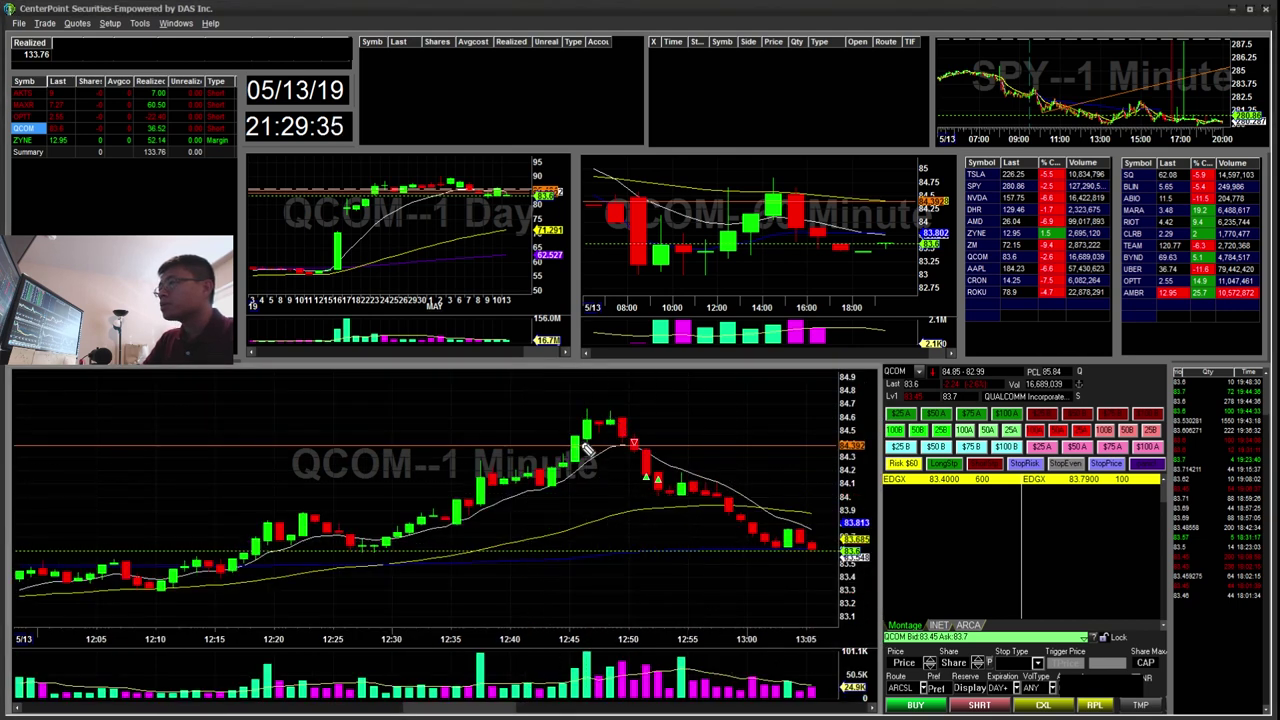
{"action": "left_click_drag", "start_coordinate": [583, 434], "coordinate": [601, 407]}
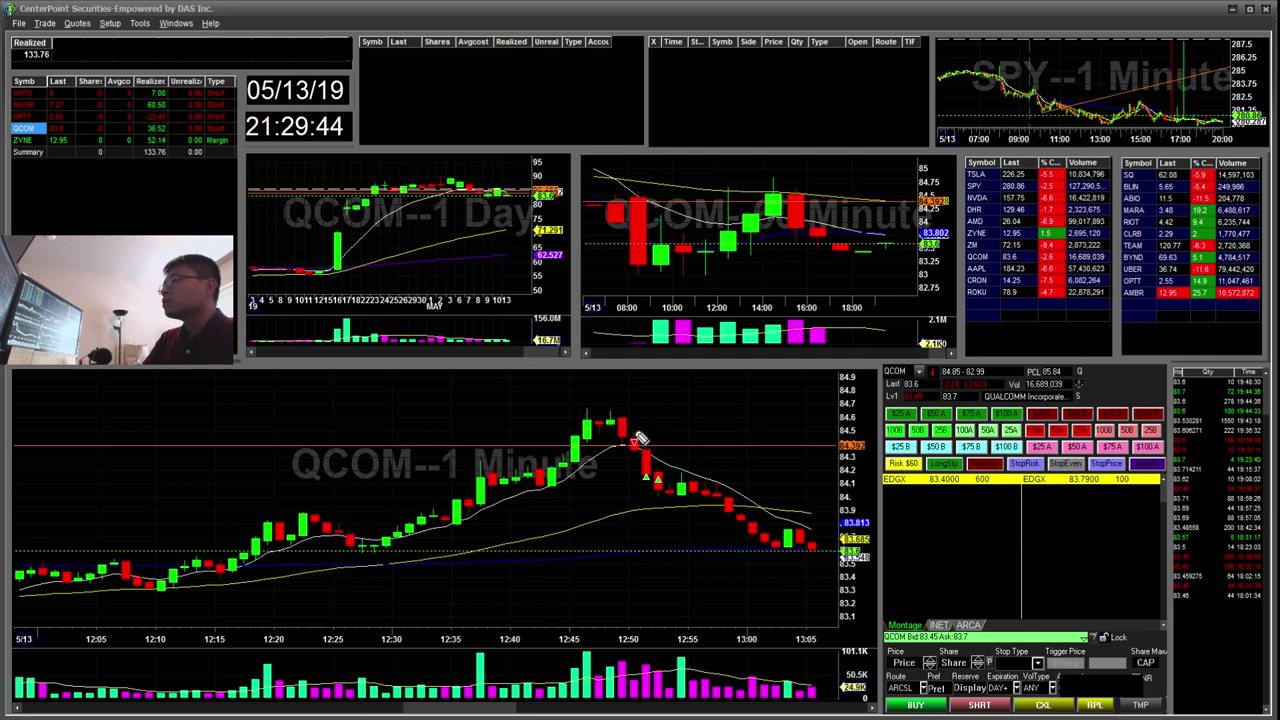
{"action": "left_click_drag", "start_coordinate": [648, 437], "coordinate": [642, 431]}
Step: Zoom QCOM's 5-minute chart to about 11:30–13:50 and underline the moving average just below the trade's exit marker
{"action": "key", "text": "F5"}
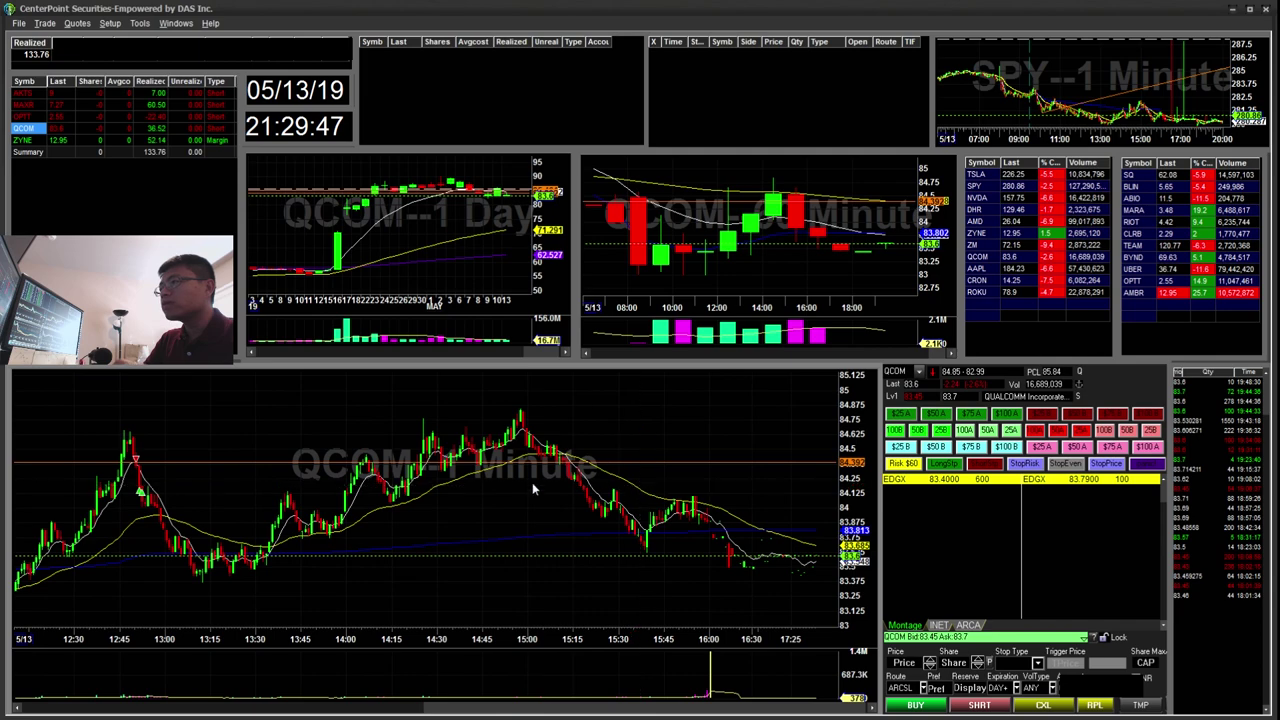
{"action": "key", "text": "1"}
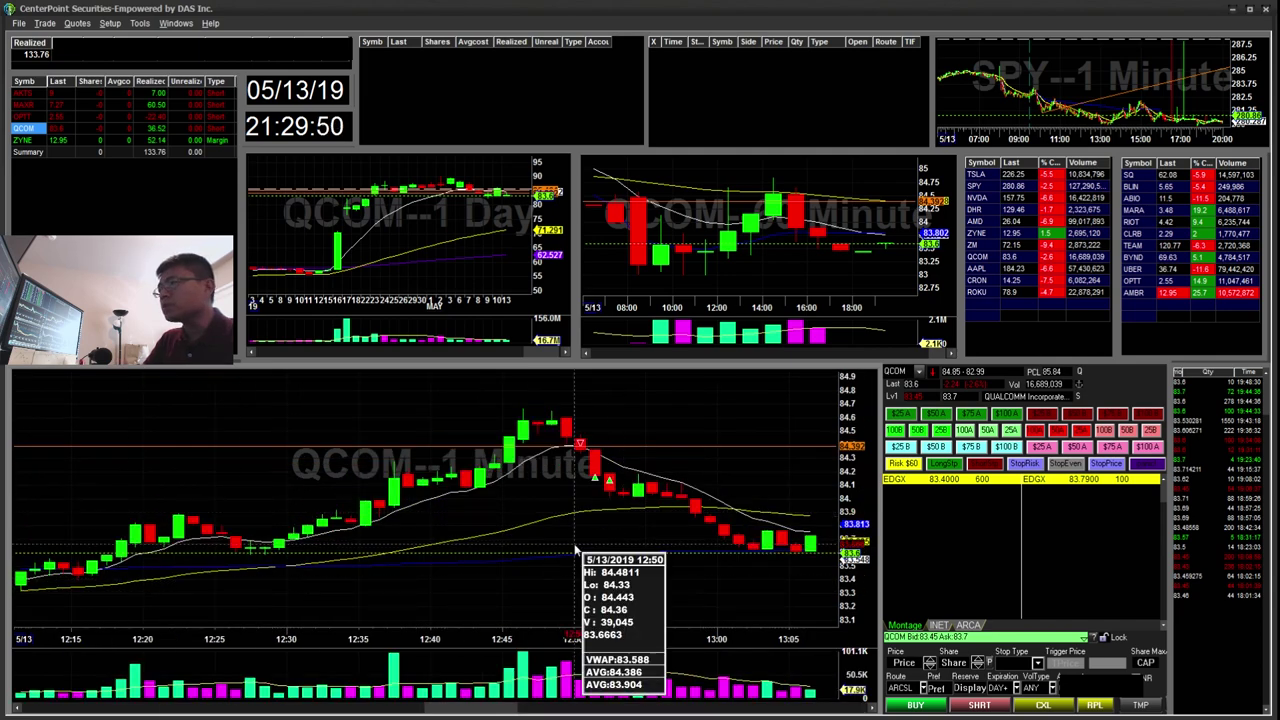
{"action": "key", "text": "5"}
{"action": "scroll", "coordinate": [628, 540], "scroll_direction": "up", "scroll_amount": 1}
{"action": "left_click_drag", "start_coordinate": [345, 593], "coordinate": [542, 512]}
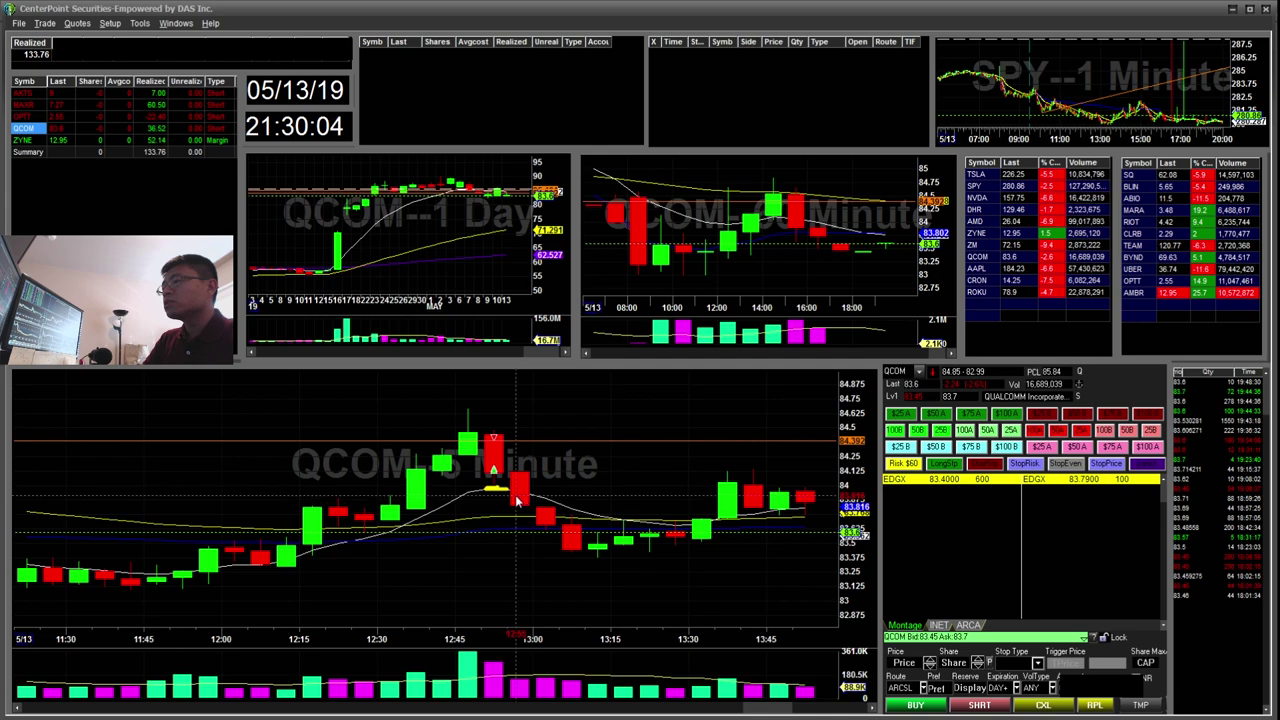
Step: Examine the QCOM trade on the 15-minute and higher-timeframe charts, ending on the 5/13 session at 15 minutes
{"action": "key", "text": "F3"}
{"action": "scroll", "coordinate": [569, 569], "scroll_direction": "up", "scroll_amount": 2}
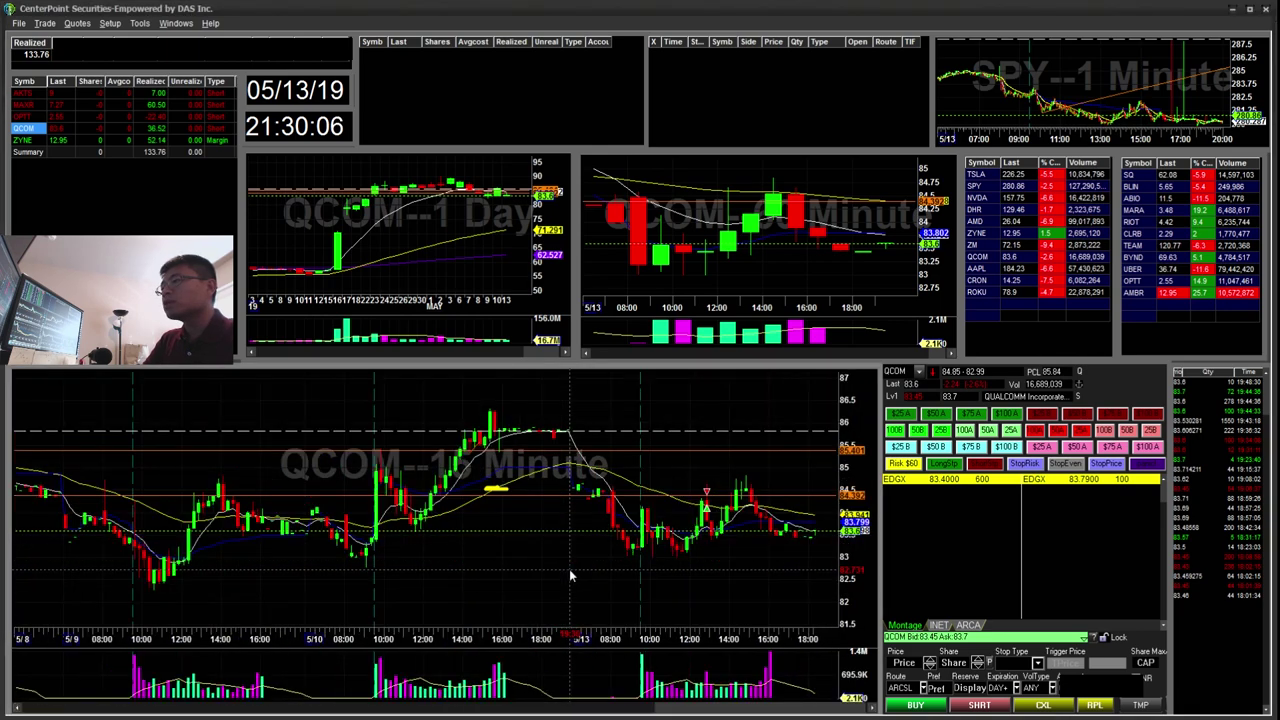
{"action": "key", "text": "F4"}
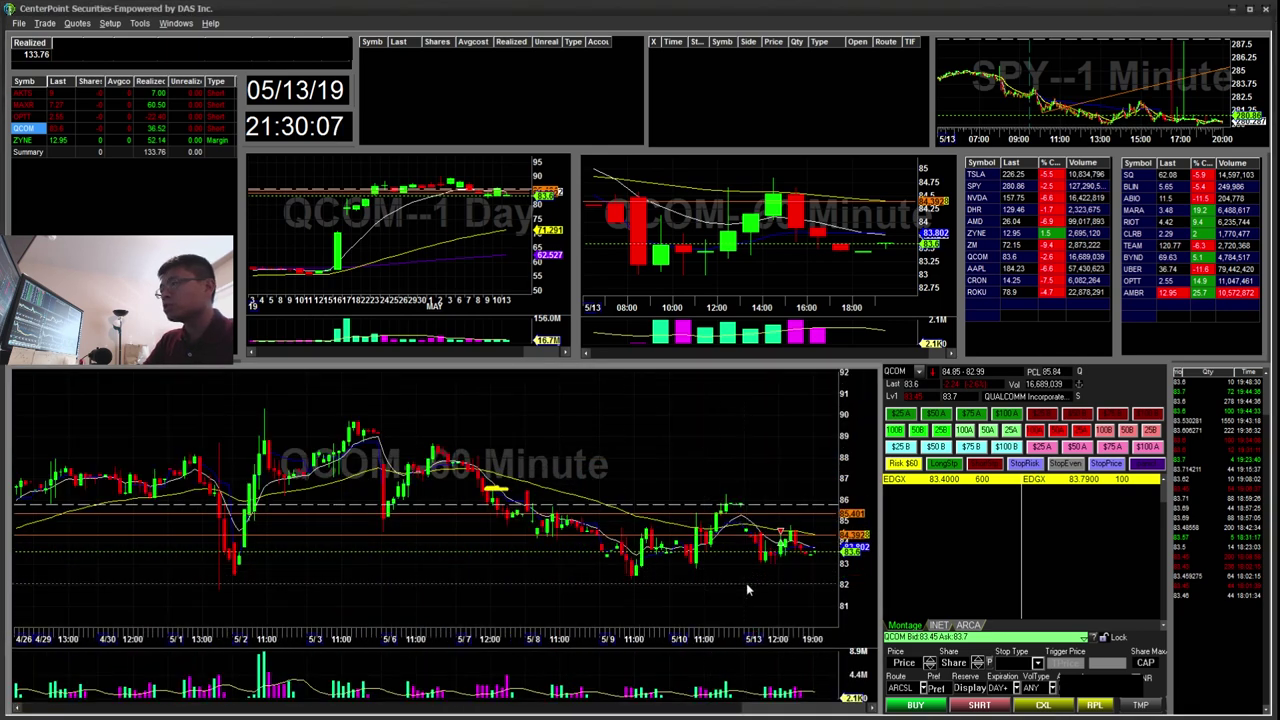
{"action": "key", "text": "Up"}
{"action": "key", "text": "F3"}
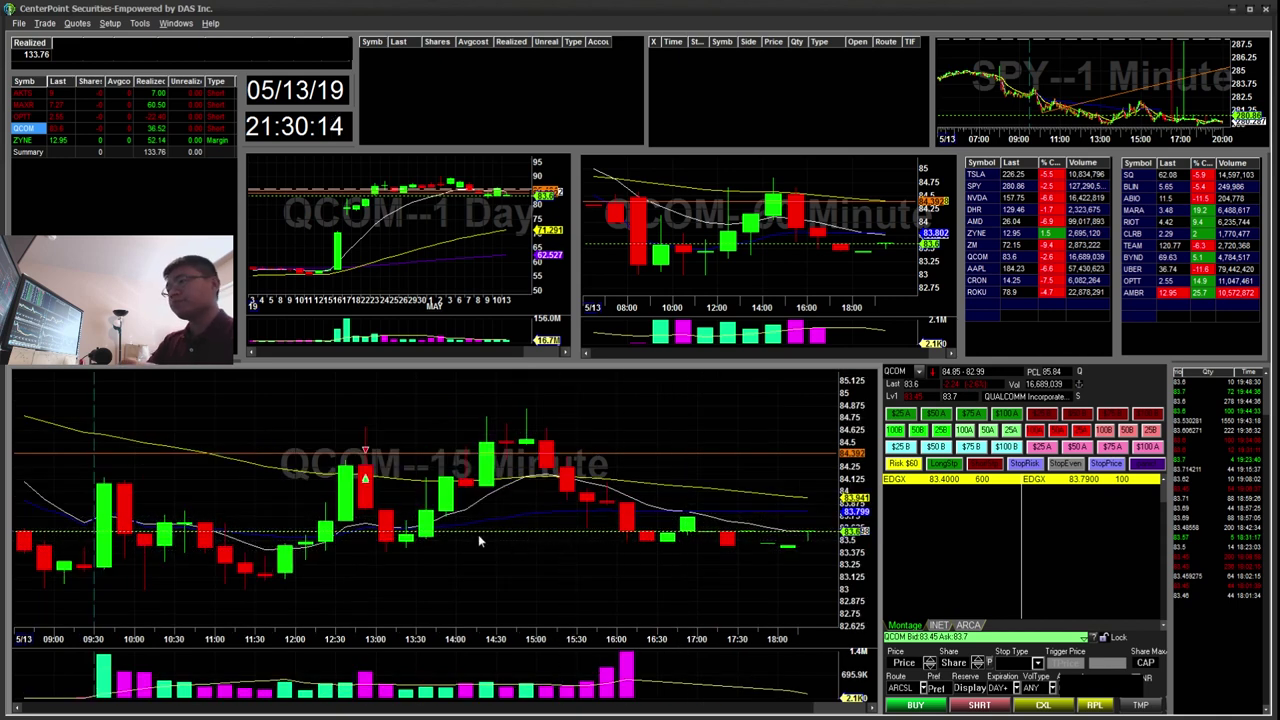
{"action": "mouse_move", "coordinate": [514, 573]}
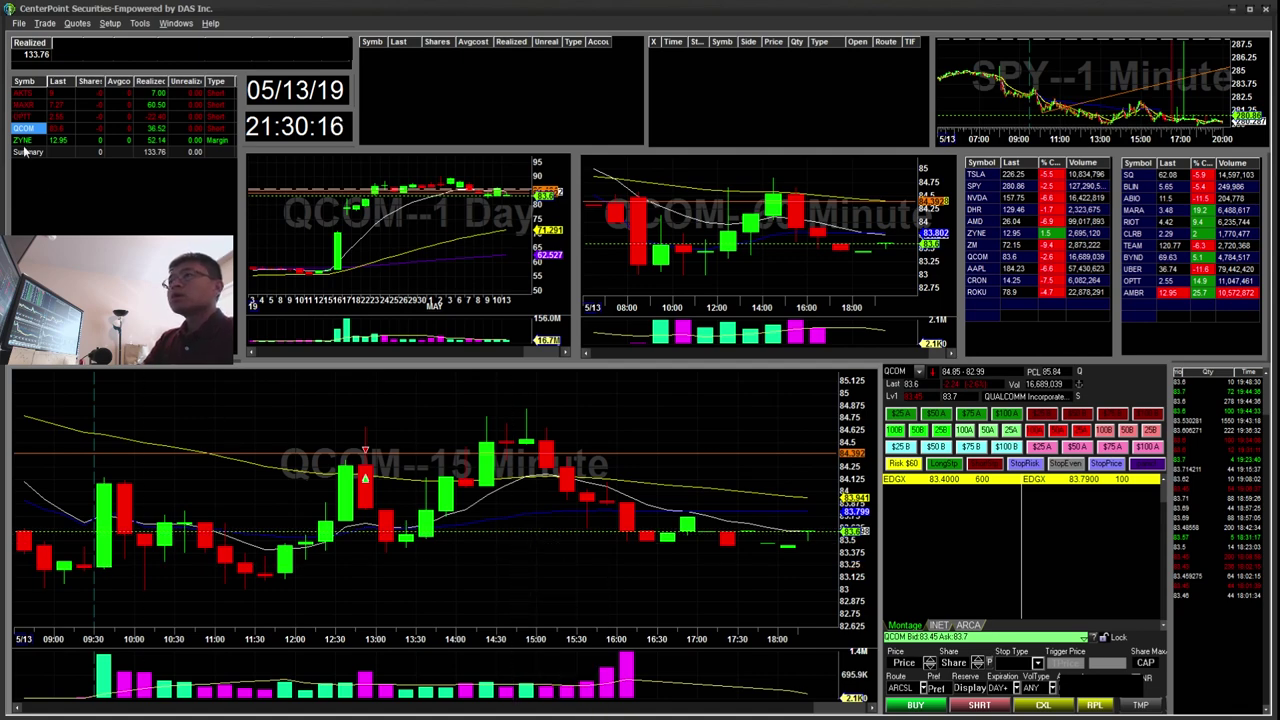
Step: Load ZYNE on the 1-minute chart, delete its old drawn lines and zoom in on the morning trade
{"action": "left_click", "coordinate": [24, 141]}
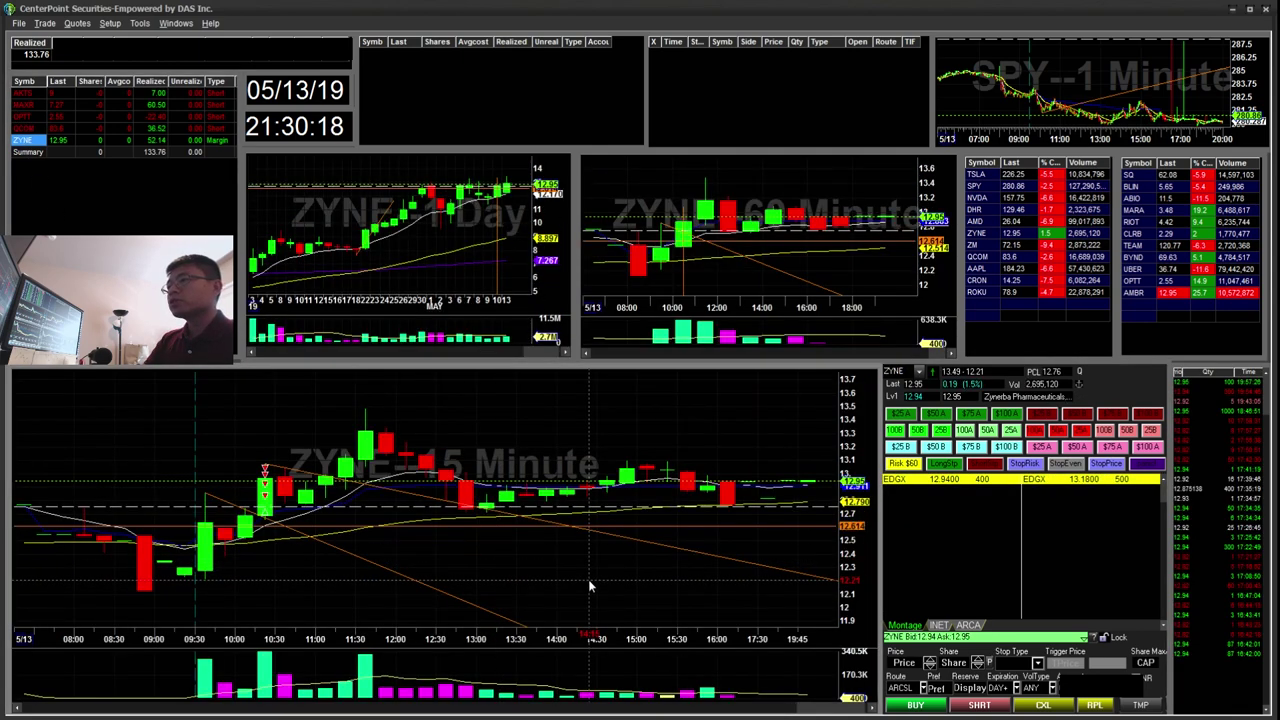
{"action": "key", "text": "F1"}
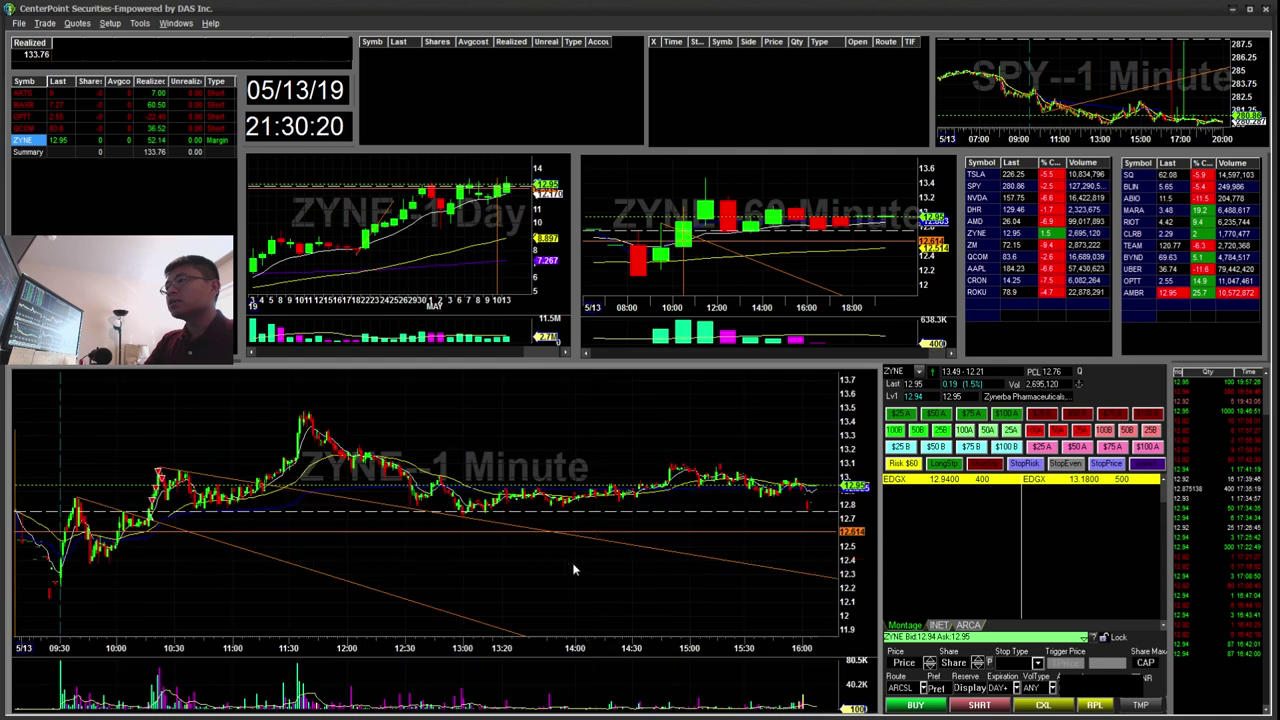
{"action": "key", "text": "Delete"}
{"action": "left_click_drag", "start_coordinate": [371, 400], "coordinate": [122, 548]}
Step: Draw a descending trendline on ZYNE's 15-minute chart from the 5/7 high to the 5/13 trade
{"action": "key", "text": "F4"}
{"action": "key", "text": "F3"}
{"action": "scroll", "coordinate": [503, 596], "scroll_direction": "down", "scroll_amount": 3}
{"action": "scroll", "coordinate": [515, 586], "scroll_direction": "down", "scroll_amount": 2}
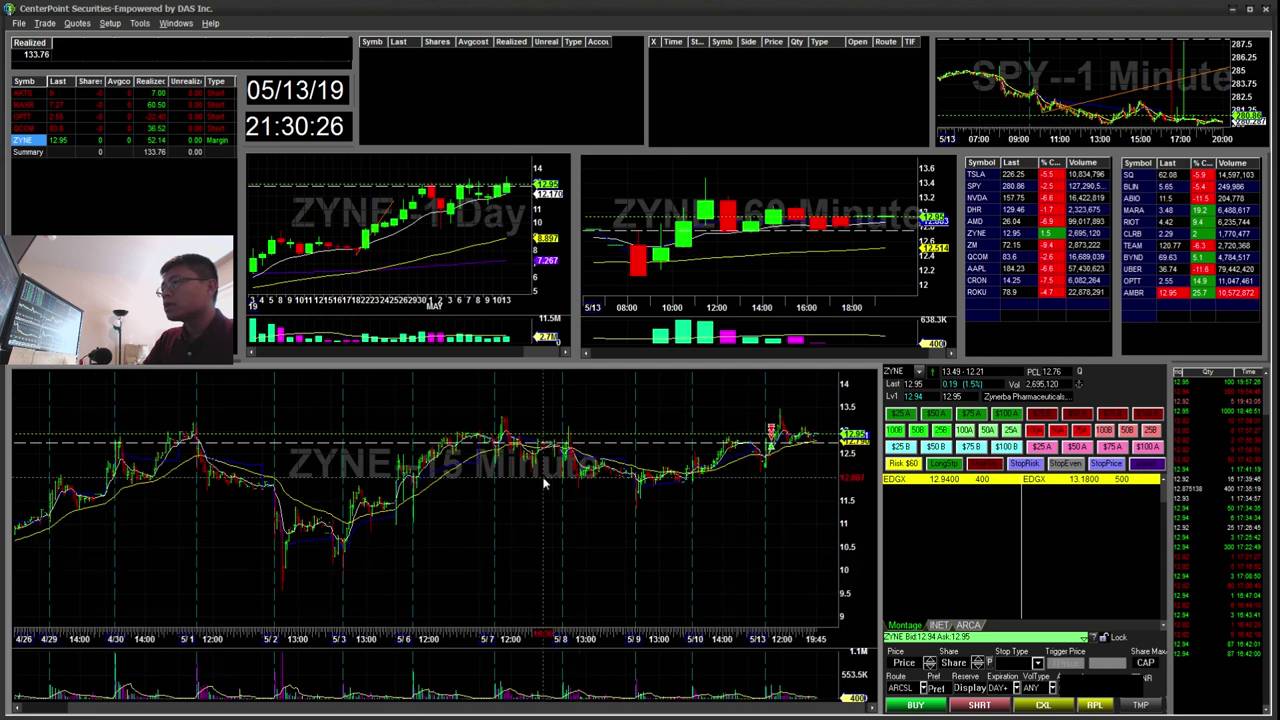
{"action": "scroll", "coordinate": [508, 462], "scroll_direction": "up", "scroll_amount": 1}
{"action": "left_click_drag", "start_coordinate": [186, 420], "coordinate": [729, 463]}
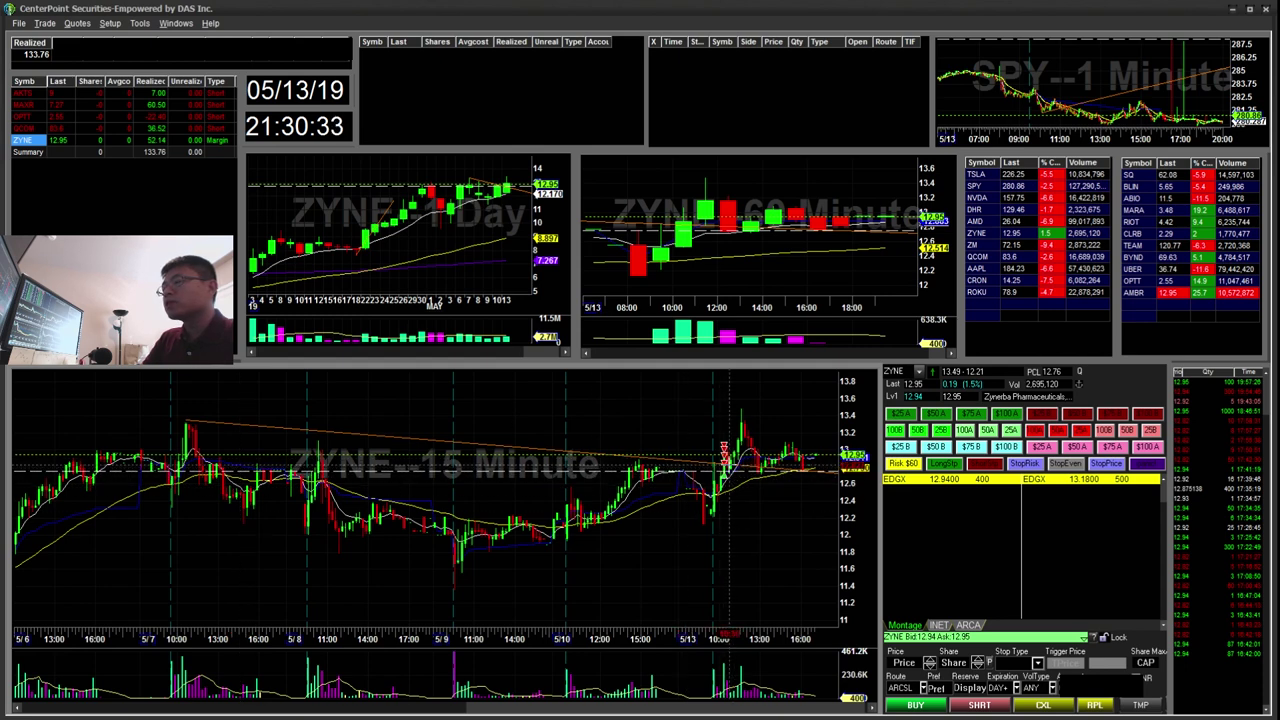
{"action": "left_click", "coordinate": [734, 511]}
Step: Delete the 15-minute trendline and zoom ZYNE's 1-minute chart to about 09:30–11:05
{"action": "key", "text": "F1"}
{"action": "scroll", "coordinate": [734, 514], "scroll_direction": "down", "scroll_amount": 3}
{"action": "key", "text": "Delete"}
{"action": "left_click_drag", "start_coordinate": [251, 431], "coordinate": [50, 590]}
Step: Draw a descending trendline from ZYNE's 09:40 high, trace the pullback to about 10:15, and underline the level near 12.8
{"action": "key", "text": "alt+t"}
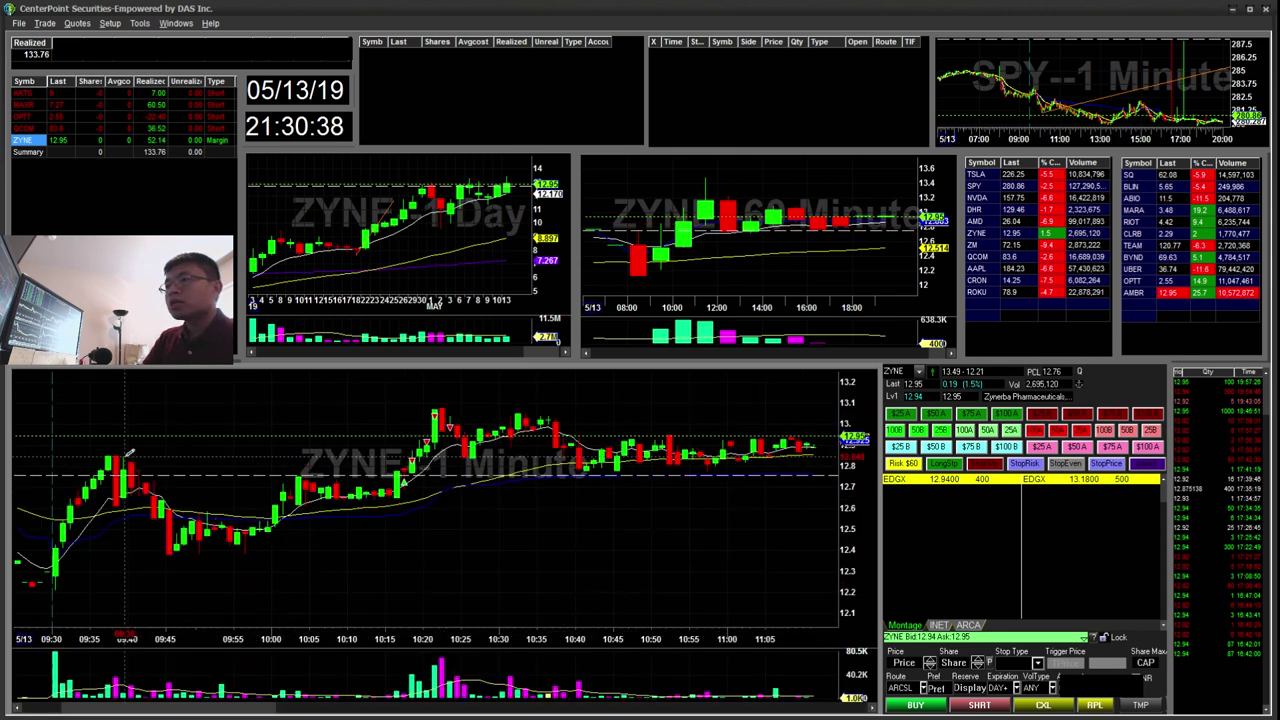
{"action": "left_click_drag", "start_coordinate": [116, 452], "coordinate": [443, 488]}
{"action": "left_click_drag", "start_coordinate": [117, 456], "coordinate": [167, 520]}
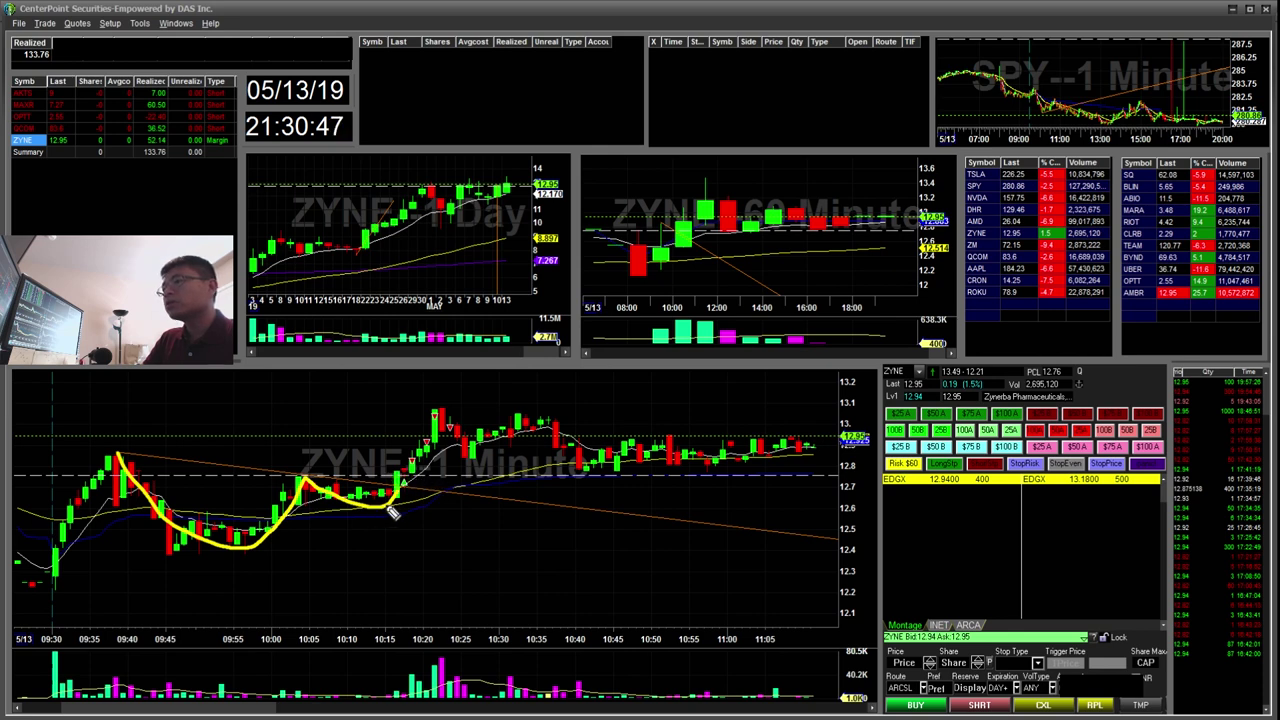
{"action": "left_click_drag", "start_coordinate": [354, 501], "coordinate": [425, 504]}
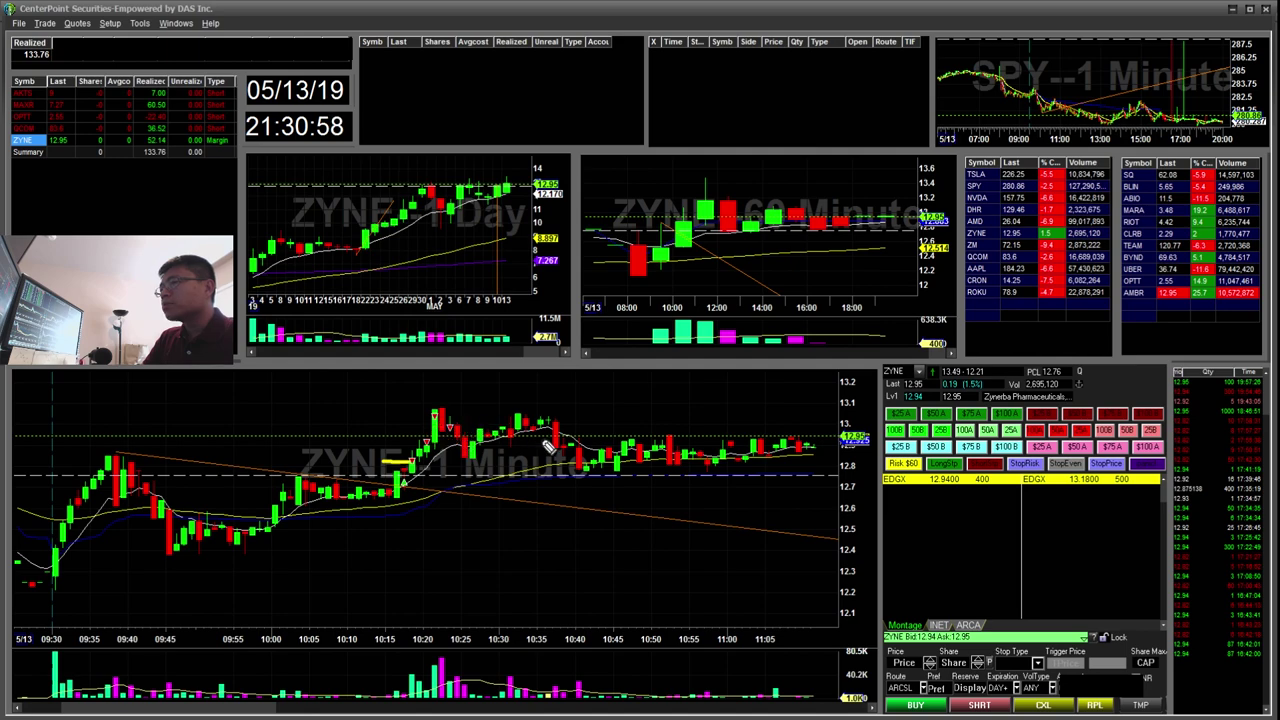
Step: Underline the pullback to the moving average after the trade on ZYNE's 5-minute chart, then clear the latest mark
{"action": "key", "text": "ctrl+shift+1"}
{"action": "key", "text": "F5"}
{"action": "scroll", "coordinate": [505, 468], "scroll_direction": "up", "scroll_amount": 3}
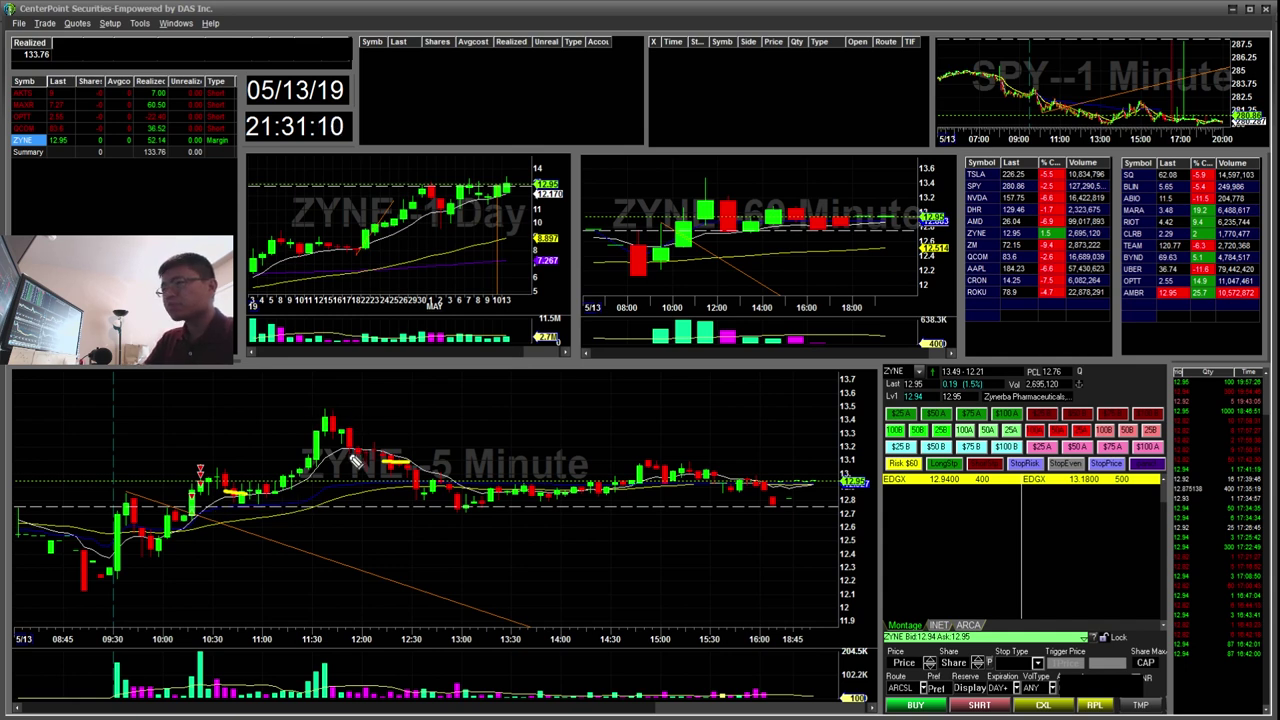
{"action": "mouse_move", "coordinate": [350, 394]}
{"action": "left_mouse_down"}
{"action": "mouse_move", "coordinate": [239, 509]}
{"action": "mouse_move", "coordinate": [346, 424]}
{"action": "left_mouse_up"}
{"action": "key", "text": "Escape"}
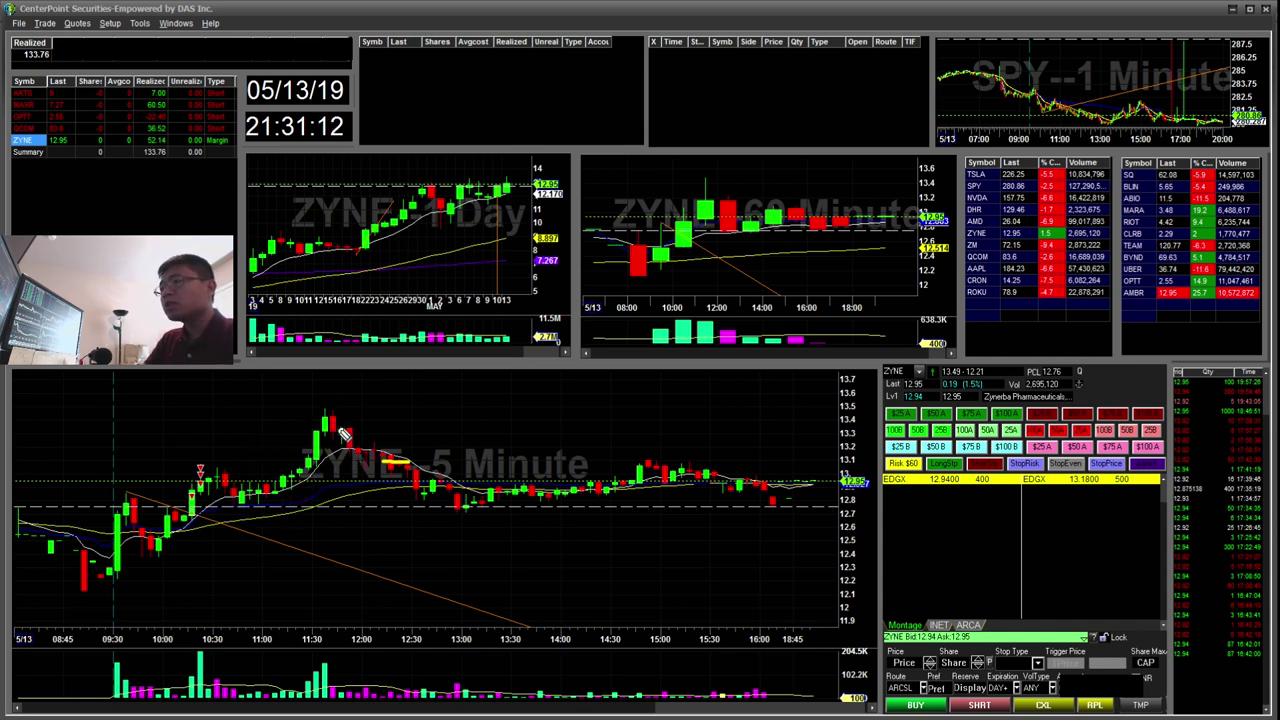
Step: Zoom ZYNE's 1-minute chart to about 09:20–11:50 and trace the sideways consolidation from about 10:40 to 11:15
{"action": "key", "text": "F1"}
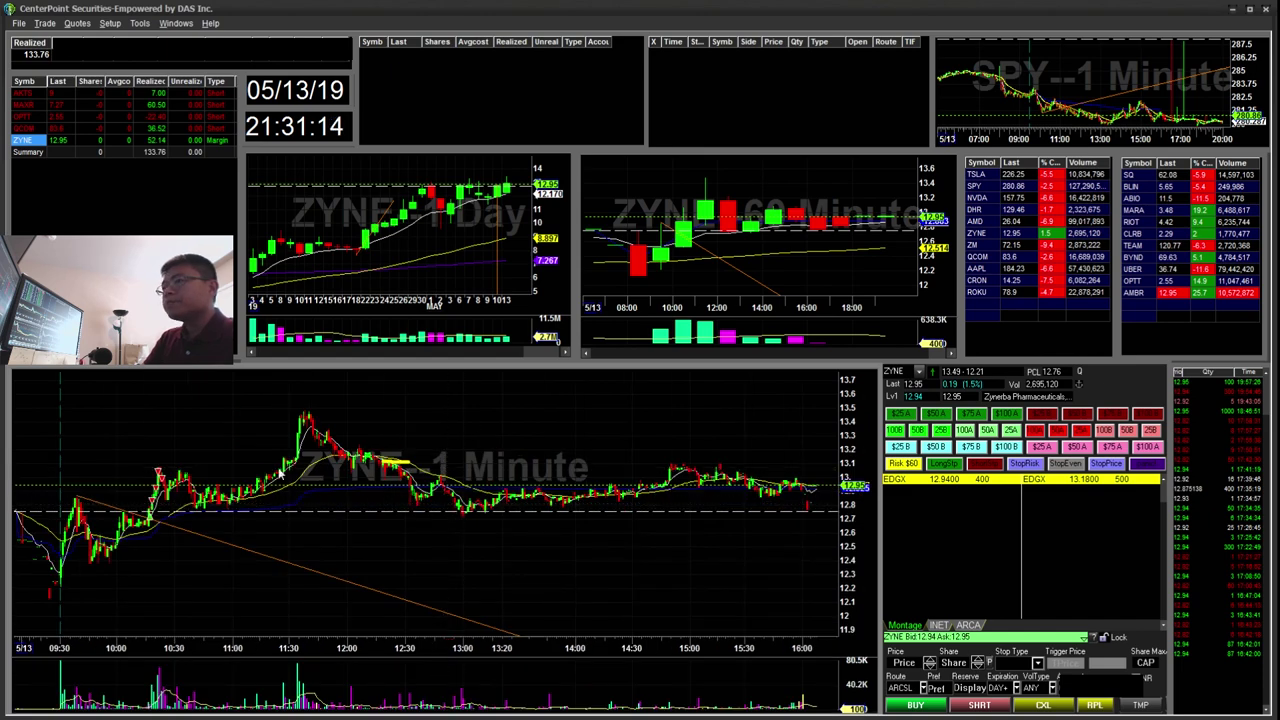
{"action": "left_click_drag", "start_coordinate": [327, 405], "coordinate": [42, 580]}
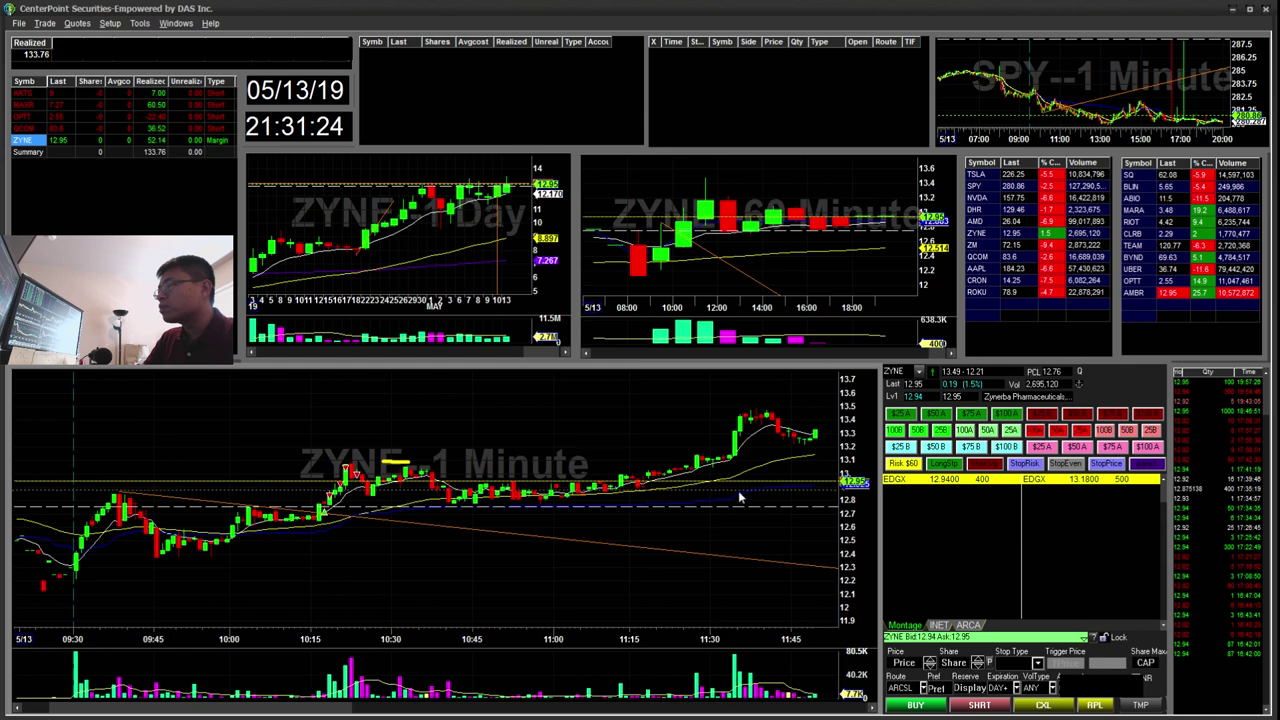
{"action": "left_click_drag", "start_coordinate": [452, 500], "coordinate": [645, 484]}
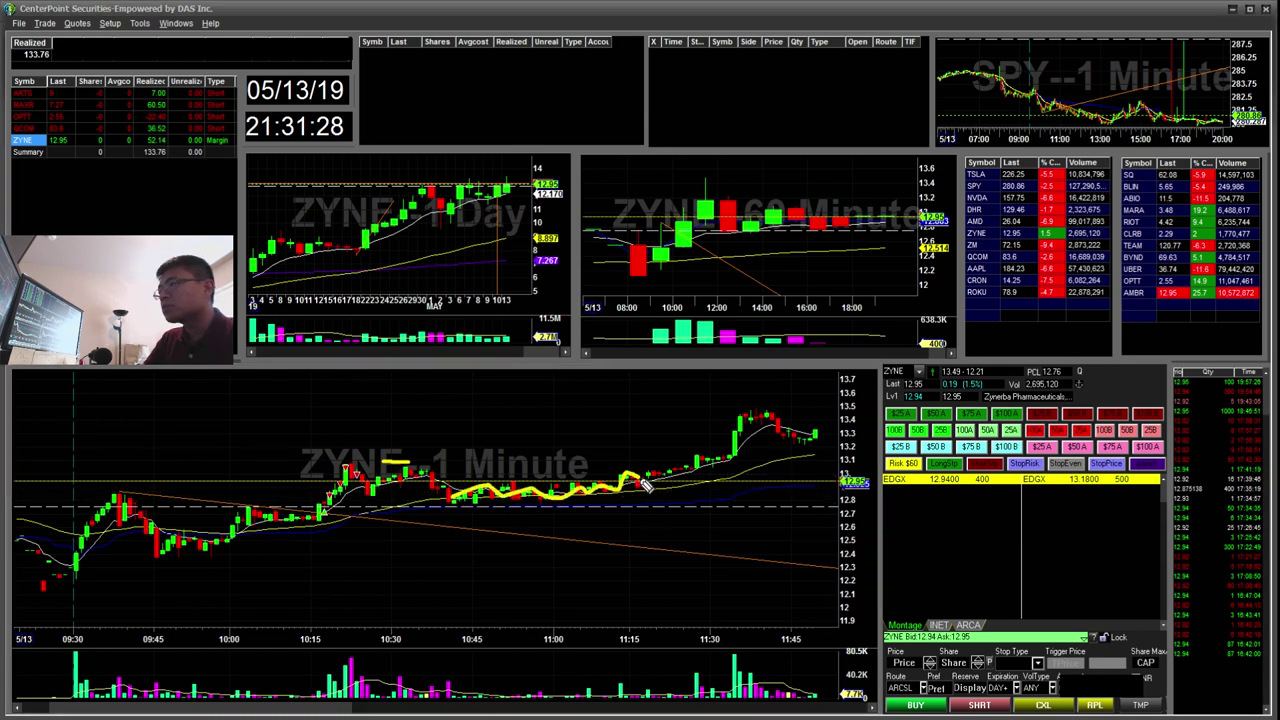
Step: Clear the yellow marks from ZYNE's 1-minute chart and leave the drawing mode
{"action": "key", "text": "ctrl+z"}
{"action": "key", "text": "ctrl+z"}
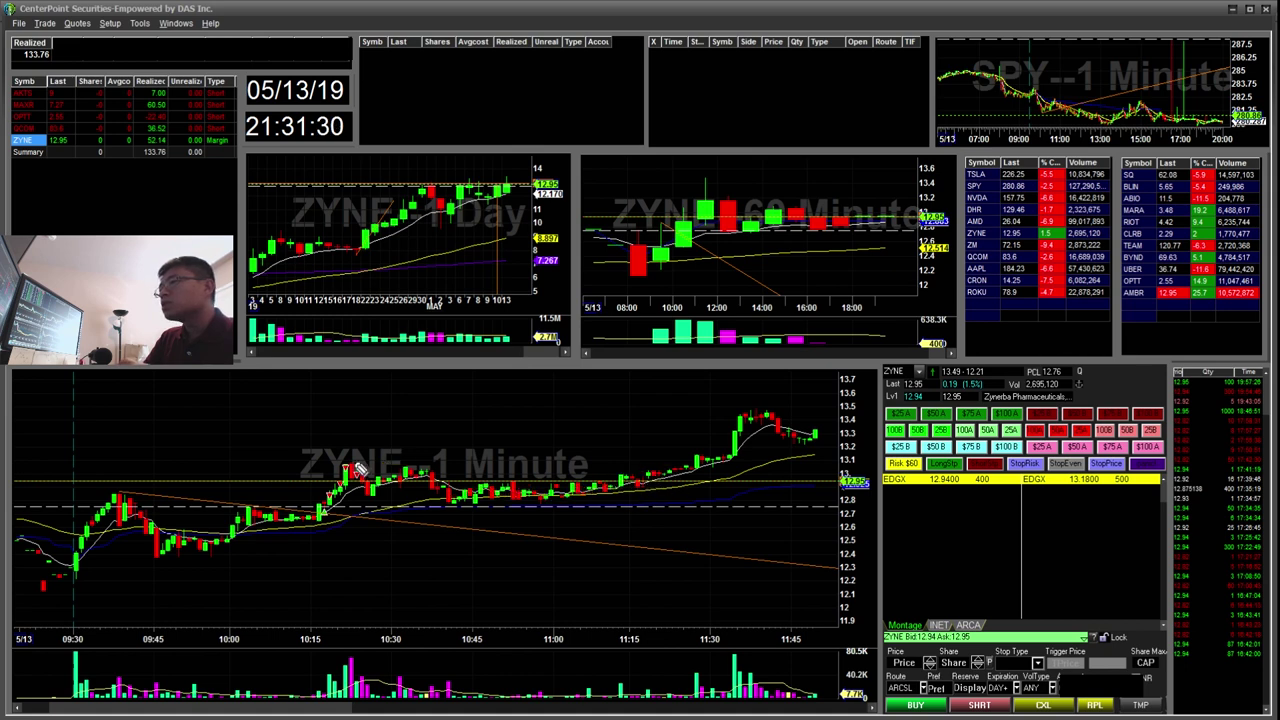
{"action": "left_click_drag", "start_coordinate": [350, 470], "coordinate": [752, 488]}
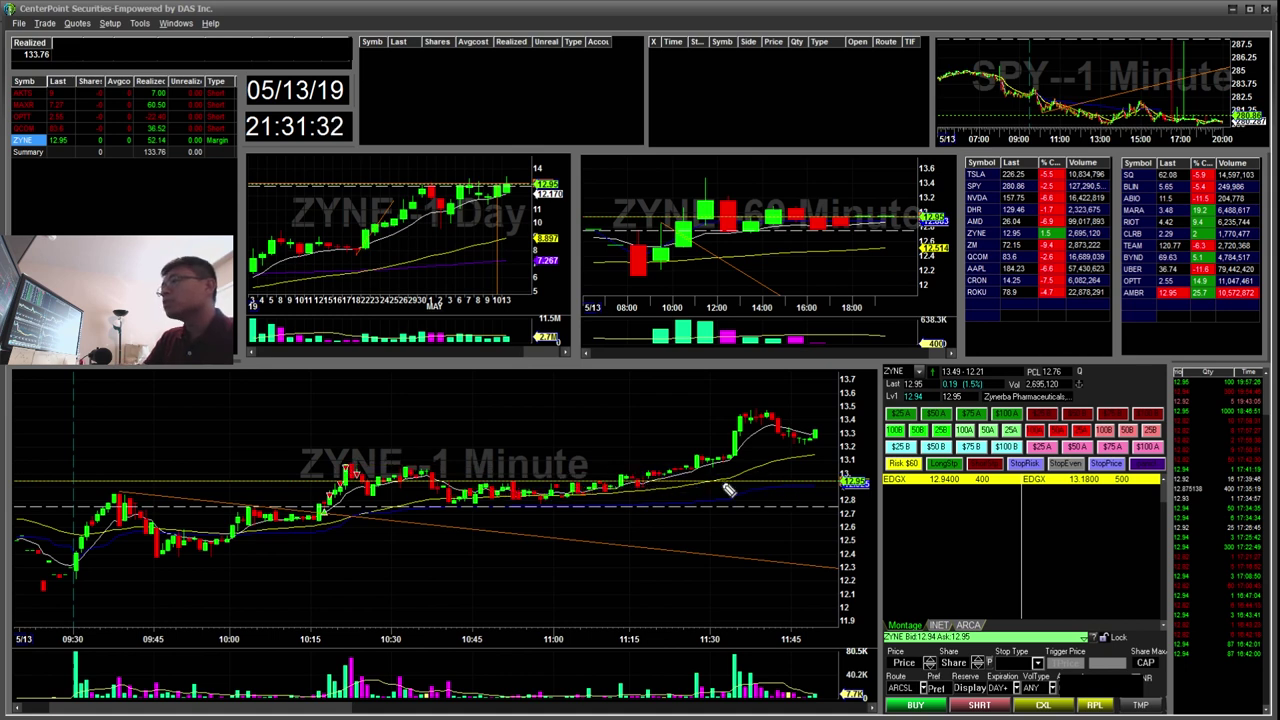
{"action": "key", "text": "ctrl+alt+d"}
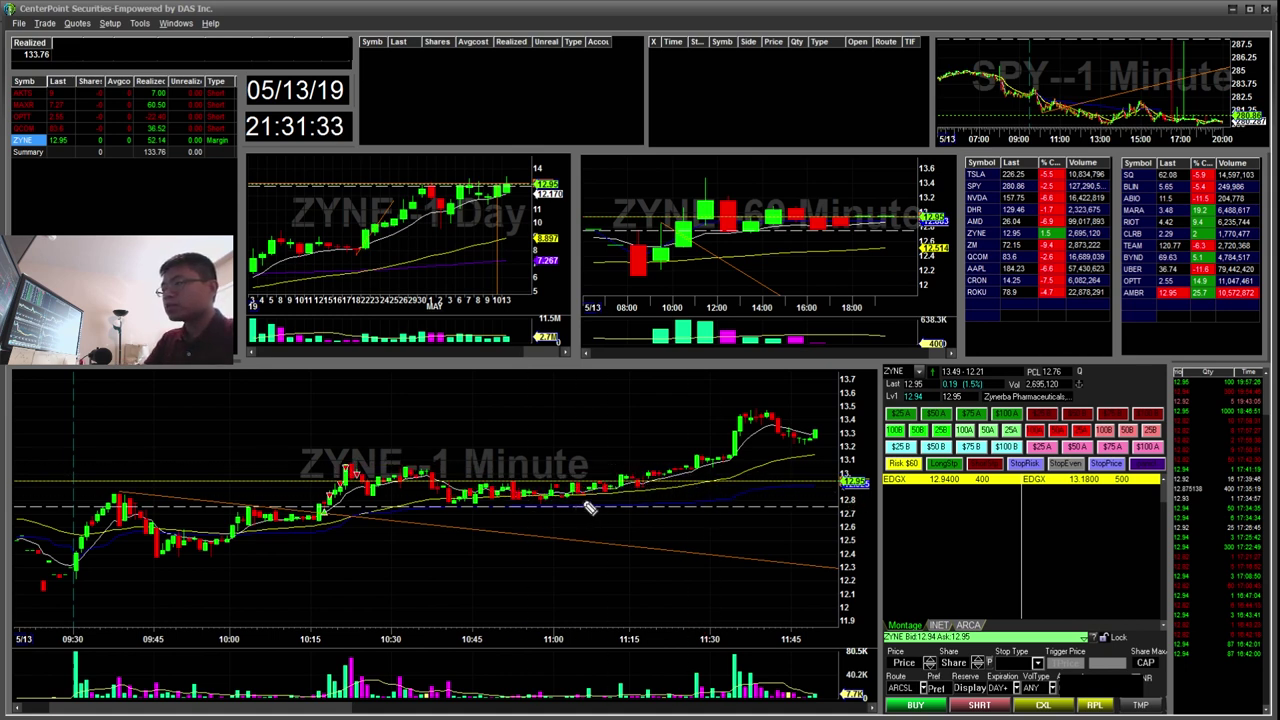
{"action": "key", "text": "Escape"}
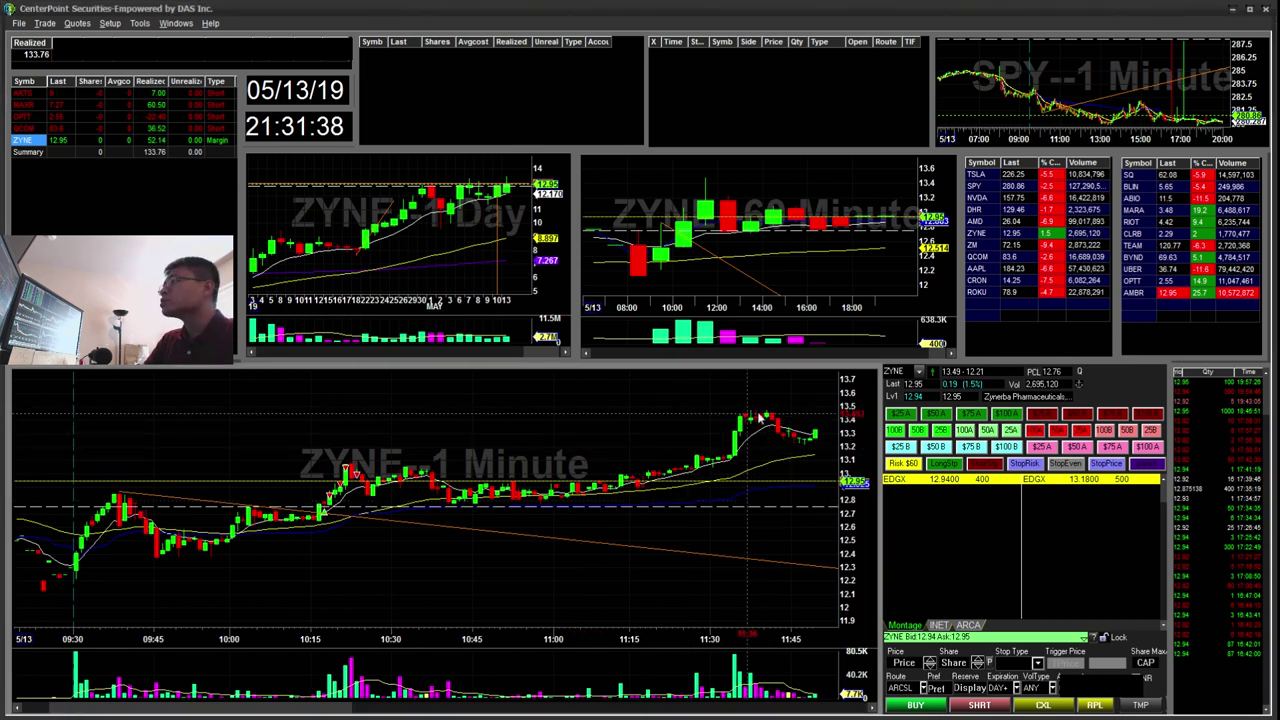
Step: Examine ZYNE's morning trade on the 1-minute chart around 08:40–11:05 and on the higher timeframes up to 15 minutes, ending on the full-day 1-minute chart
{"action": "scroll", "coordinate": [686, 432], "scroll_direction": "down", "scroll_amount": 3}
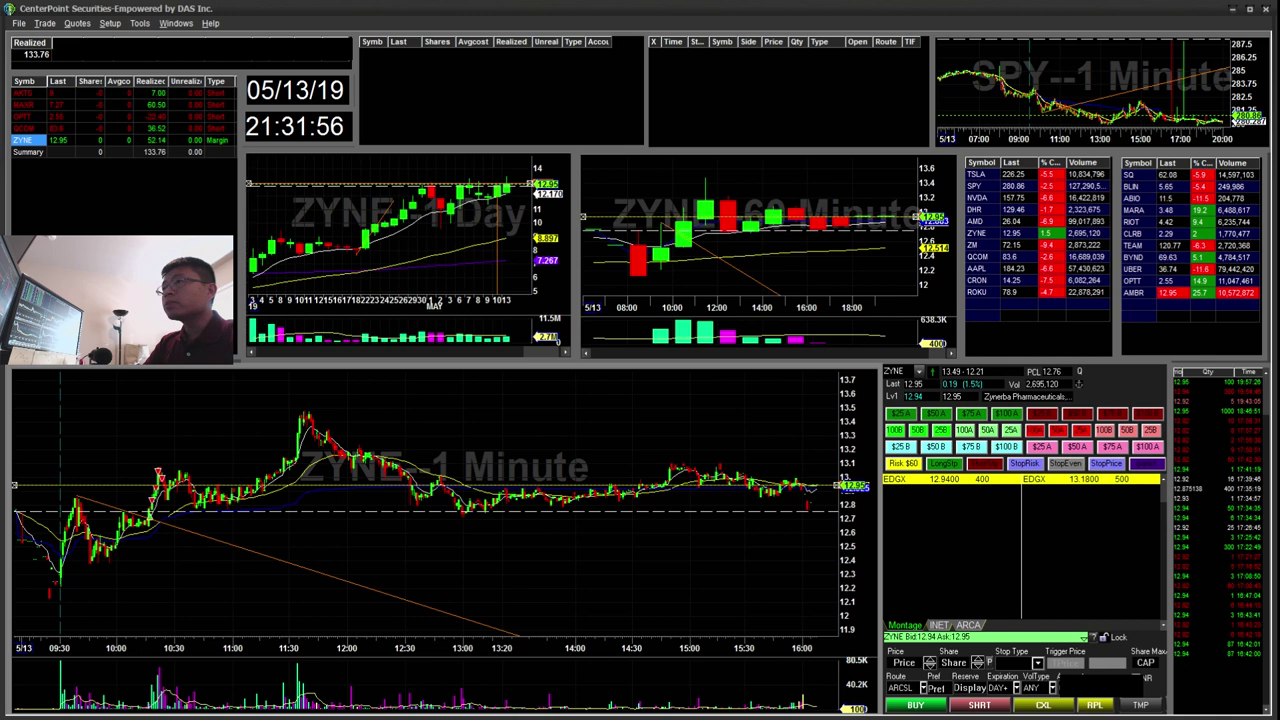
{"action": "left_click_drag", "start_coordinate": [249, 437], "coordinate": [22, 640]}
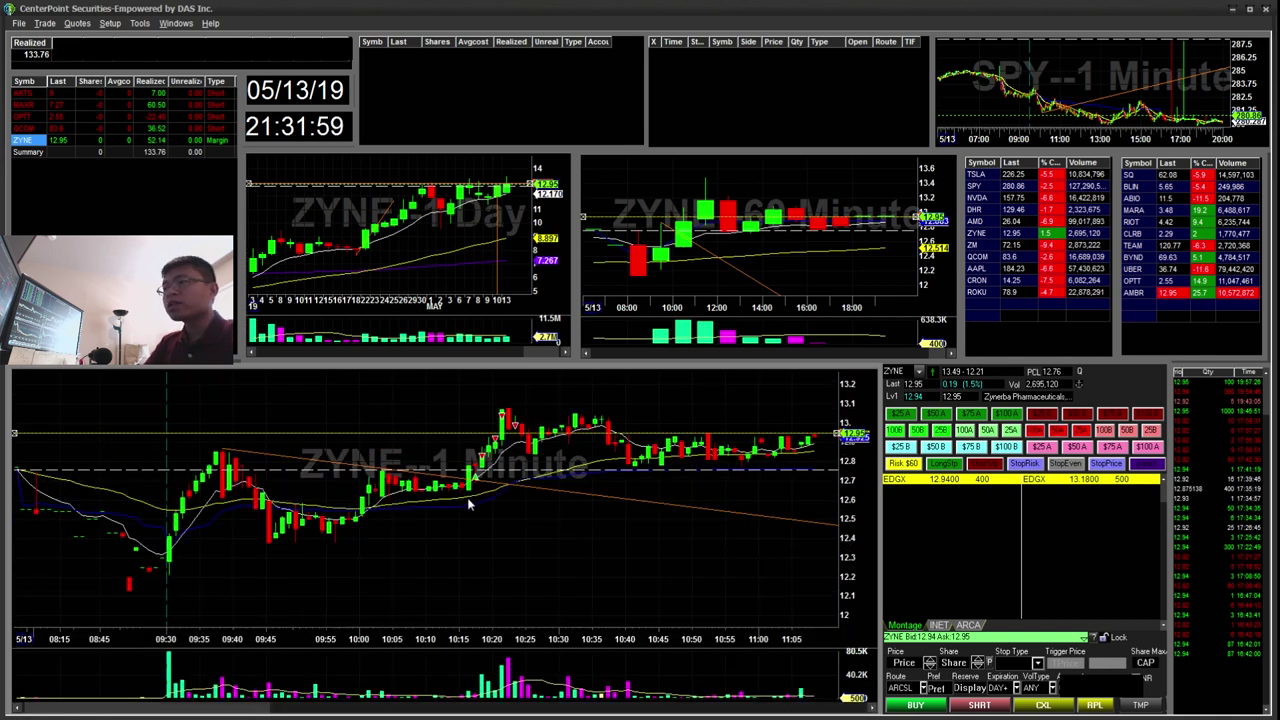
{"action": "key", "text": "F2"}
{"action": "scroll", "coordinate": [464, 530], "scroll_direction": "up", "scroll_amount": 2}
{"action": "key", "text": "F3"}
{"action": "scroll", "coordinate": [450, 522], "scroll_direction": "up", "scroll_amount": 1}
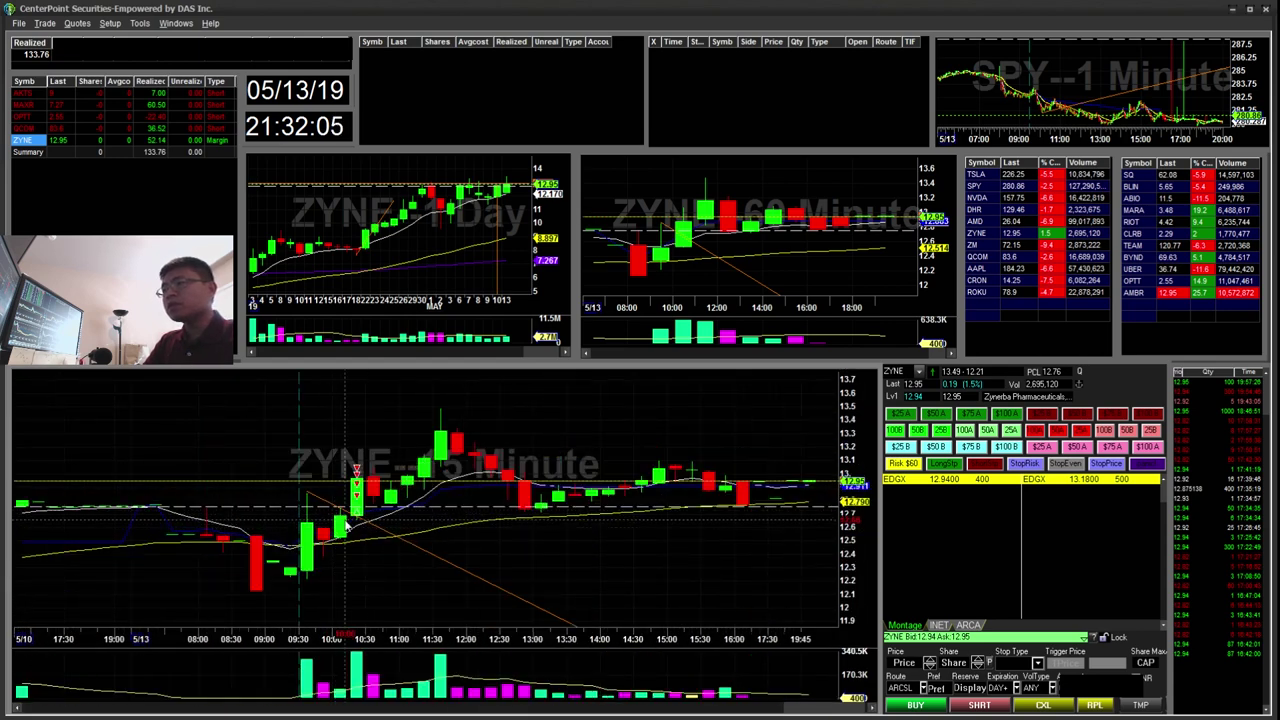
{"action": "scroll", "coordinate": [449, 485], "scroll_direction": "up", "scroll_amount": 2}
{"action": "key", "text": "F1"}
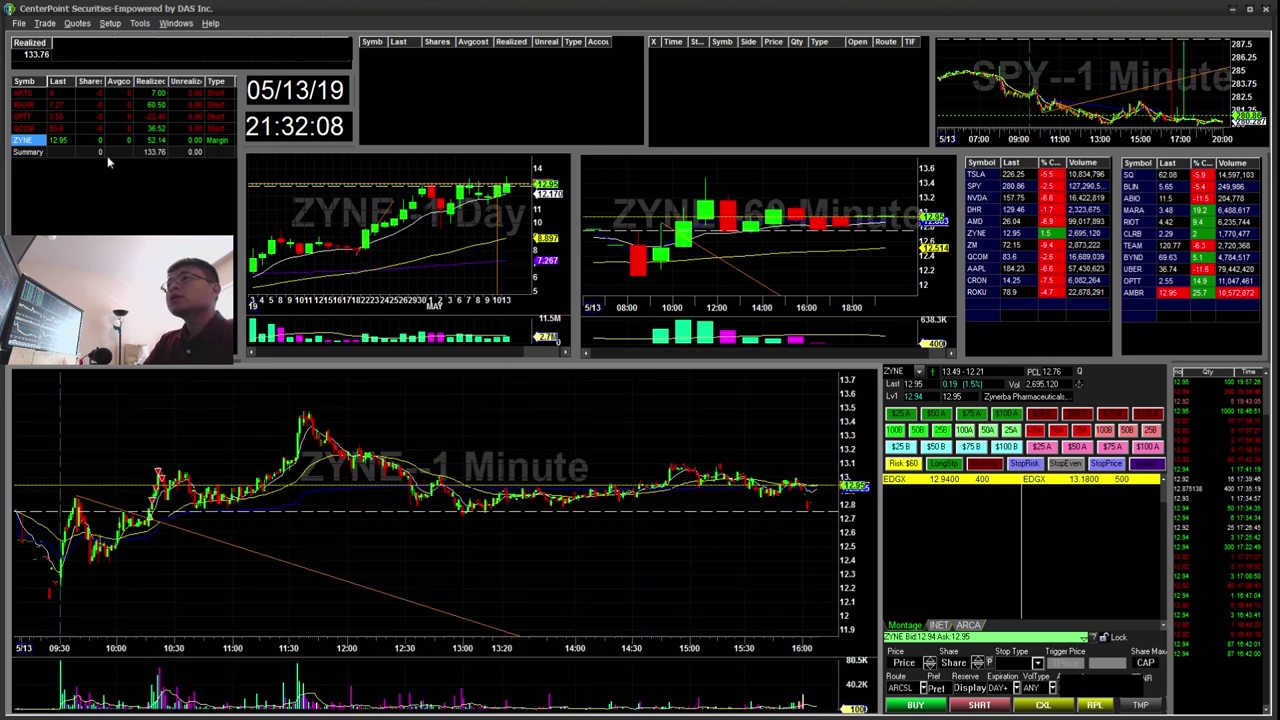